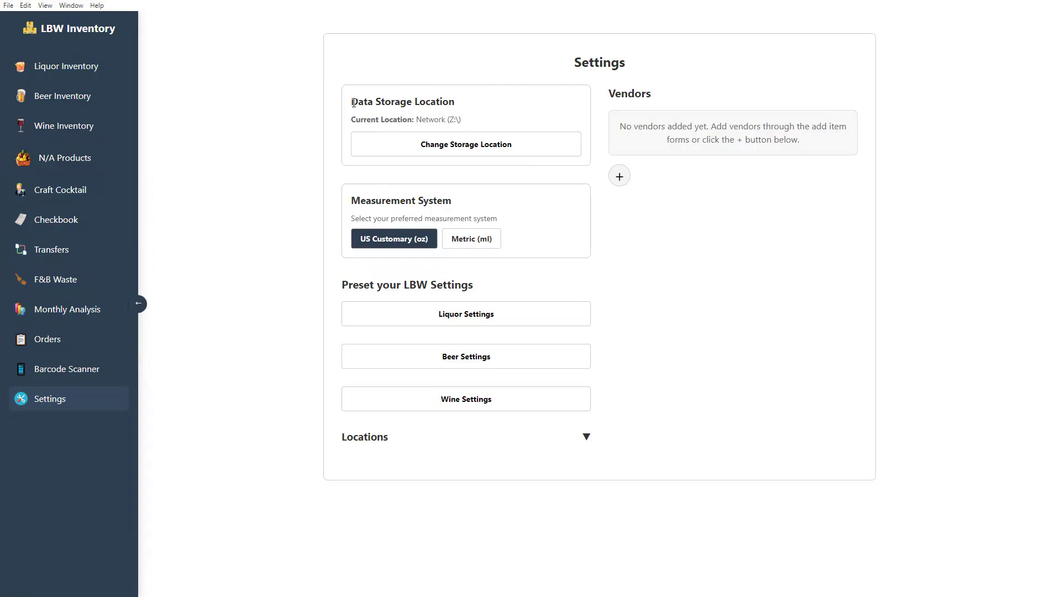
Open the Settings page and collapse the navigation sidebar
{"action": "left_click", "coordinate": [76, 76]}
{"action": "left_click", "coordinate": [76, 398]}
{"action": "left_click", "coordinate": [138, 304]}
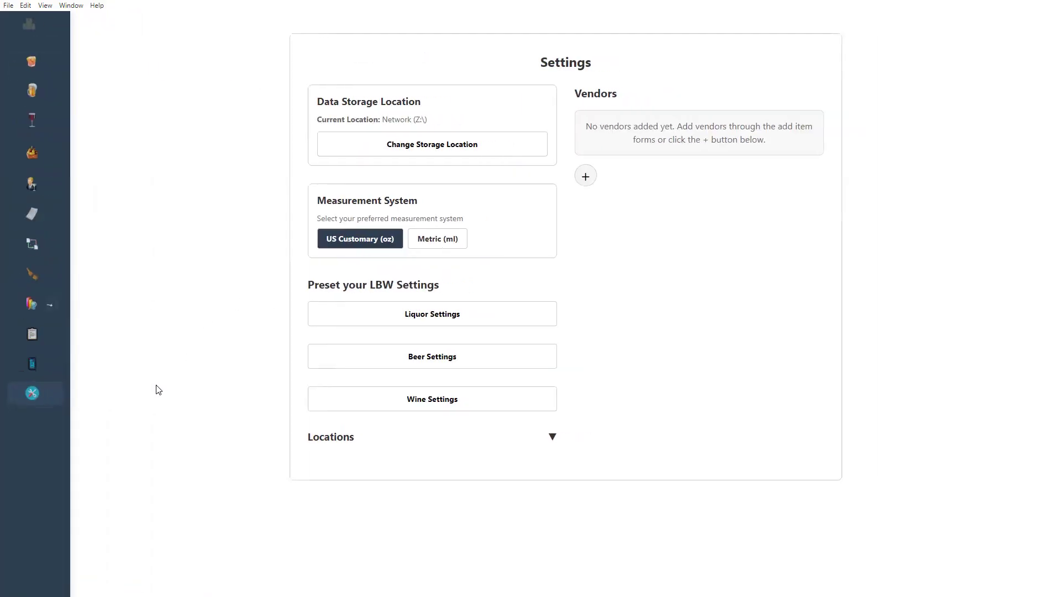
Test the connection to the network folder Z:\ and save it as the data storage location
{"action": "left_click", "coordinate": [359, 145]}
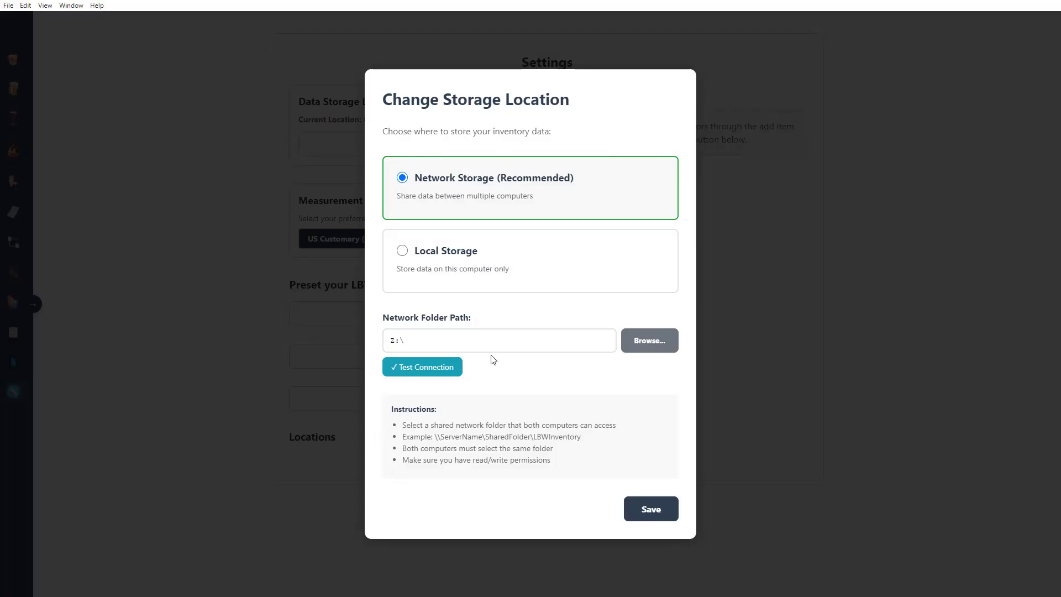
{"action": "left_click", "coordinate": [407, 367]}
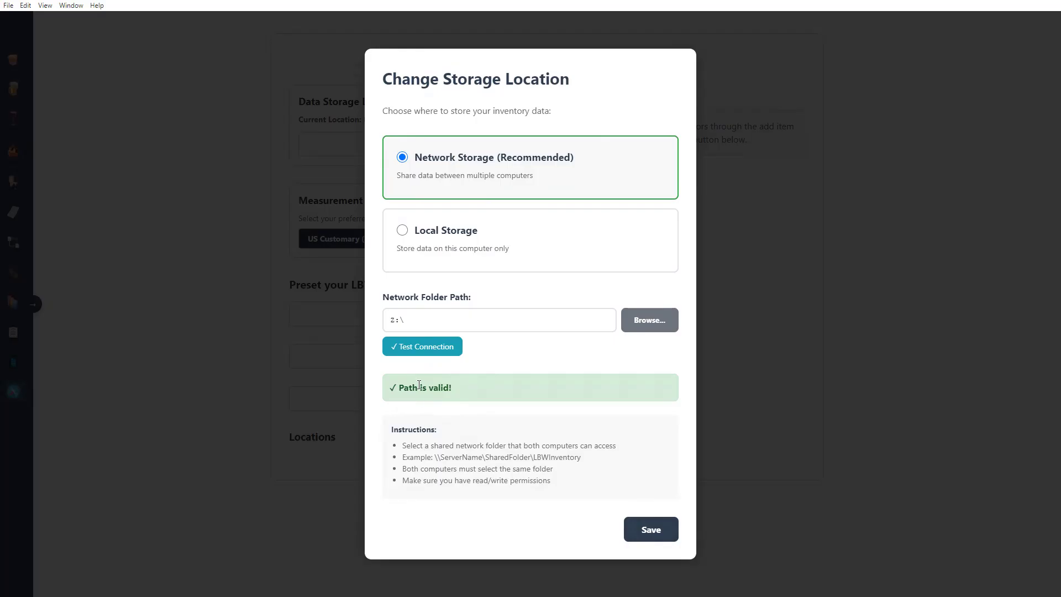
{"action": "left_click", "coordinate": [646, 535]}
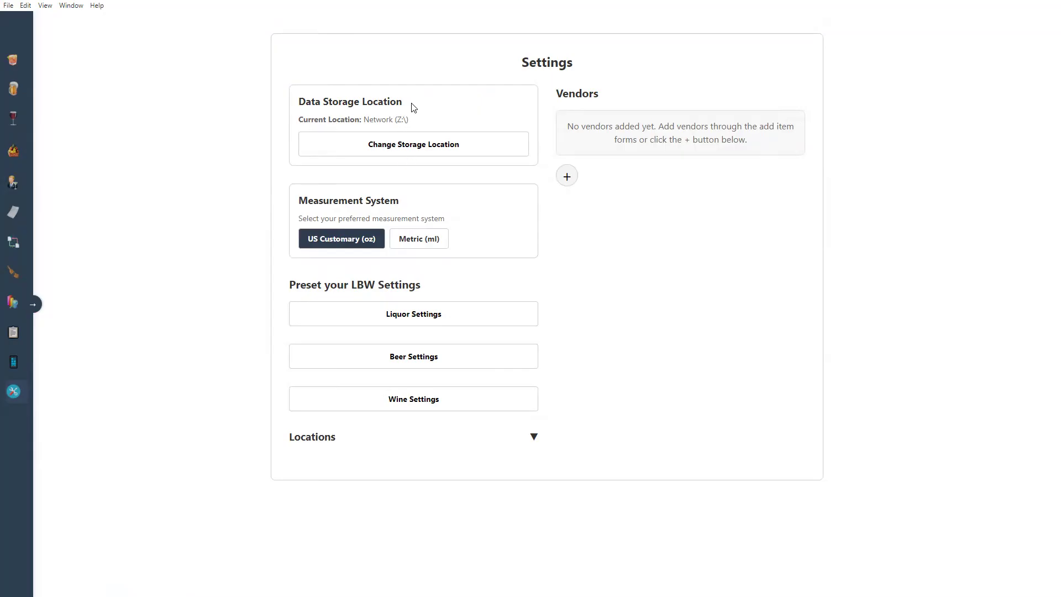
{"action": "left_click", "coordinate": [392, 145]}
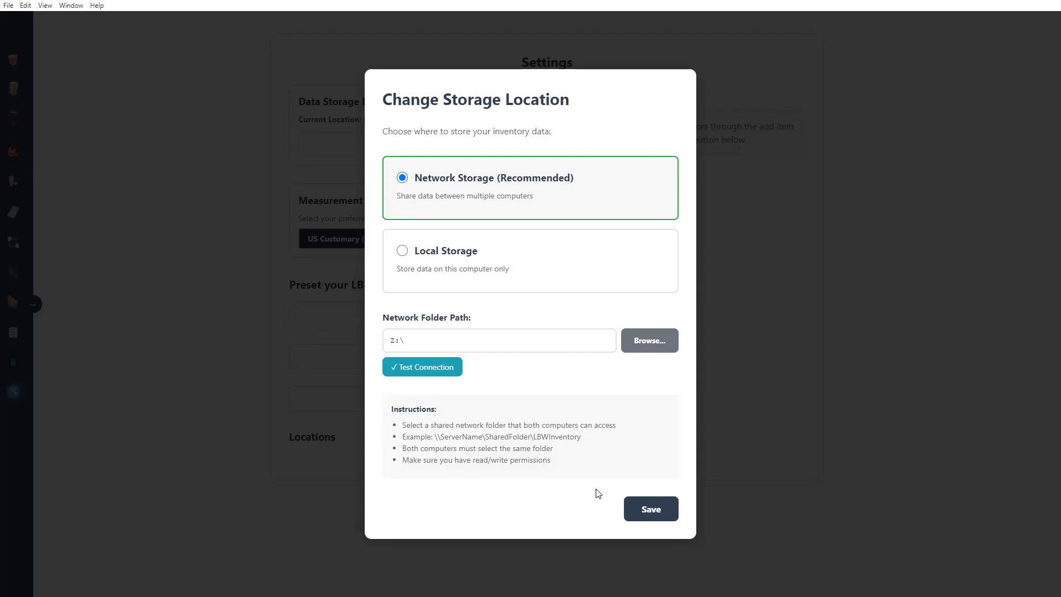
{"action": "left_click", "coordinate": [674, 516]}
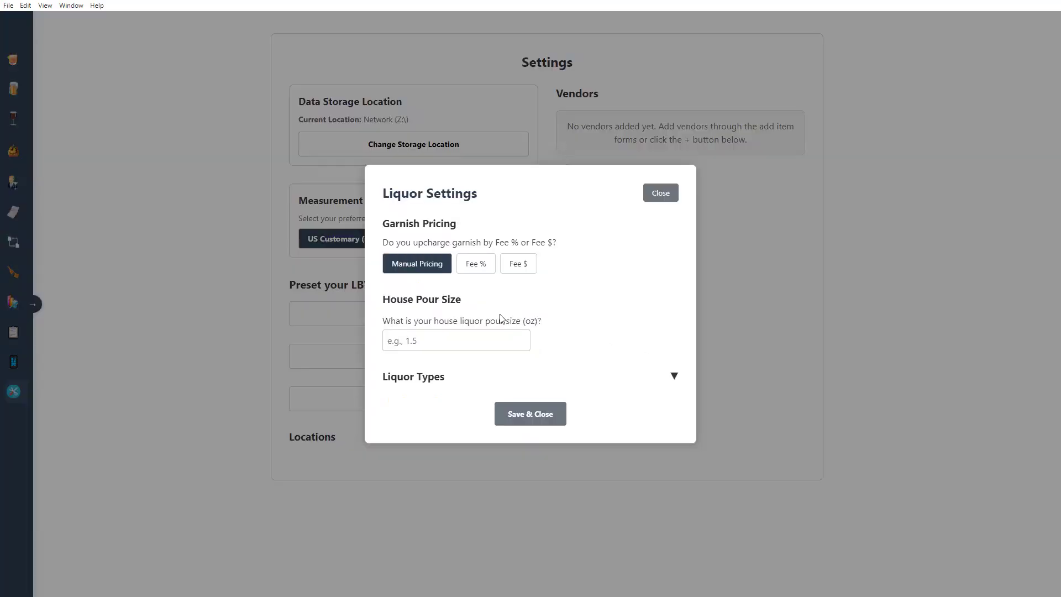
Review the Liquor Settings and the wine pour size fields in Wine Settings under US Customary units
{"action": "left_click", "coordinate": [500, 316]}
{"action": "left_click", "coordinate": [660, 193]}
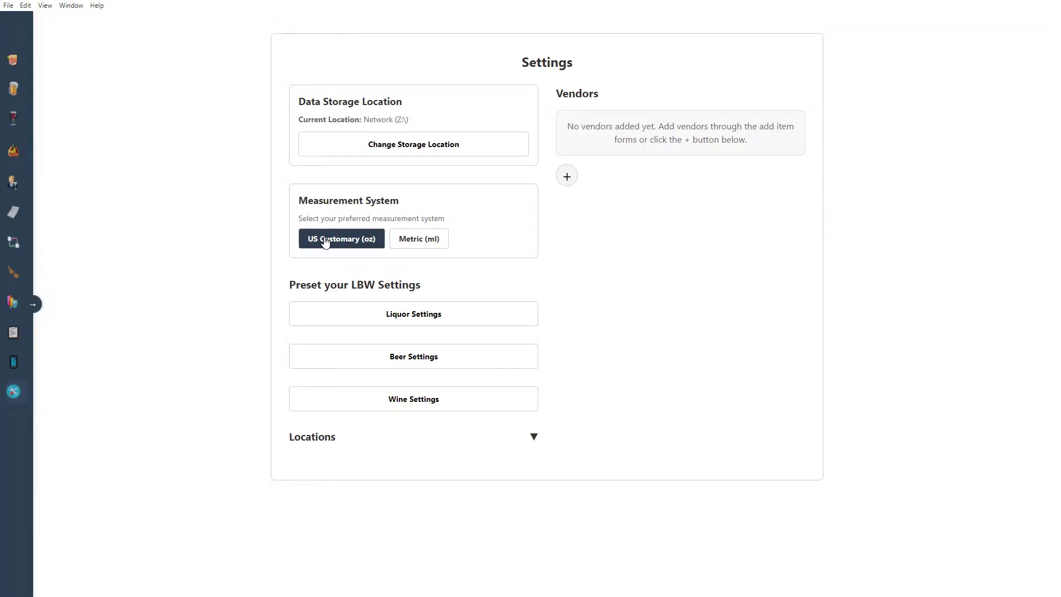
{"action": "left_click", "coordinate": [434, 399]}
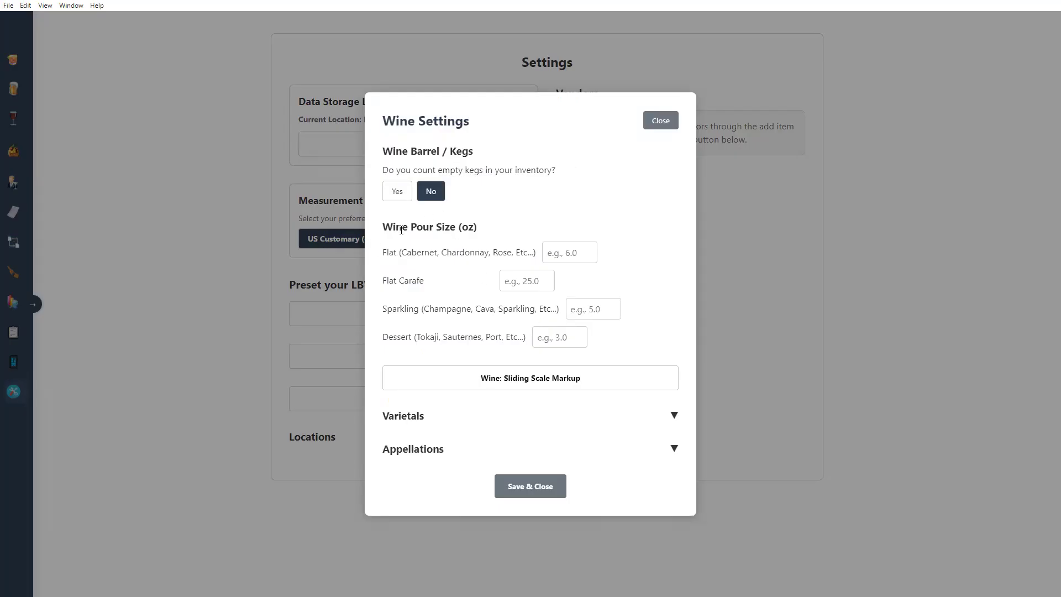
{"action": "double_click", "coordinate": [467, 227]}
{"action": "left_click", "coordinate": [575, 253]}
{"action": "left_click", "coordinate": [545, 280]}
{"action": "left_click", "coordinate": [576, 307]}
{"action": "left_click", "coordinate": [578, 338]}
{"action": "left_click", "coordinate": [661, 121]}
Switch the measurement system to Metric (ml) and examine the wine pour size fields in Wine Settings
{"action": "left_click", "coordinate": [423, 241]}
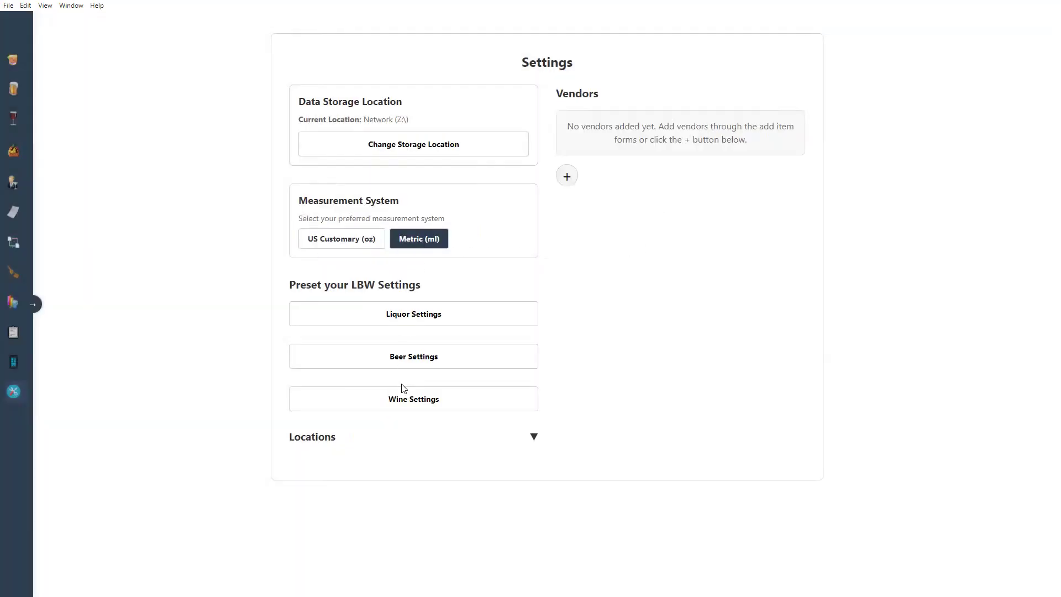
{"action": "left_click", "coordinate": [403, 400]}
{"action": "left_click_drag", "start_coordinate": [487, 231], "coordinate": [451, 228]}
{"action": "left_click", "coordinate": [575, 248]}
{"action": "left_click", "coordinate": [517, 281]}
{"action": "left_click", "coordinate": [595, 308]}
{"action": "left_click", "coordinate": [566, 336]}
{"action": "left_click", "coordinate": [654, 124]}
{"action": "left_click", "coordinate": [666, 125]}
Toggle the measurement system, ending on US Customary (oz), and check the entries under Locations
{"action": "left_click", "coordinate": [359, 243]}
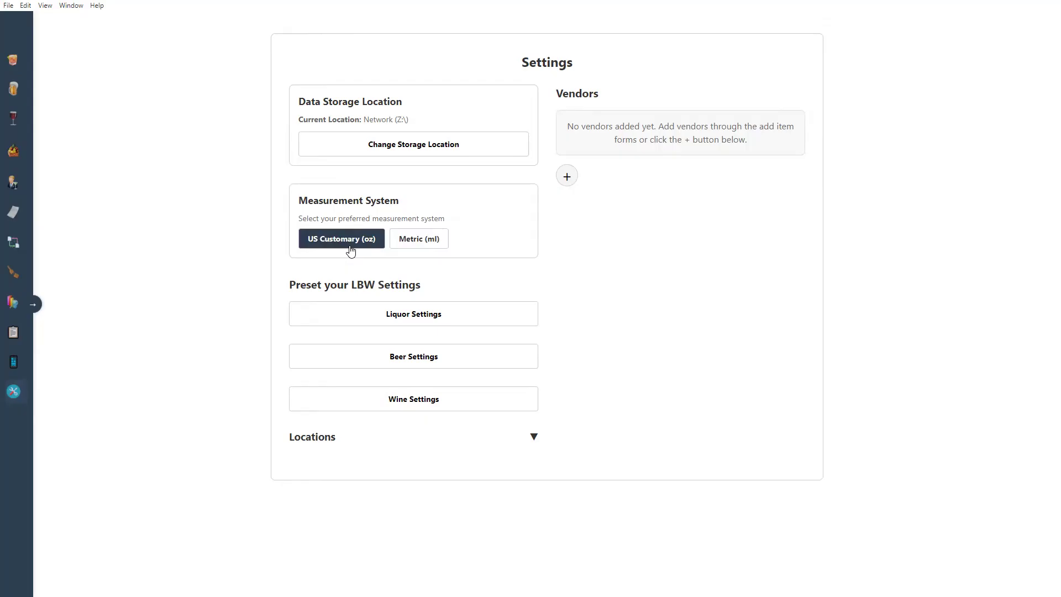
{"action": "left_click", "coordinate": [406, 244]}
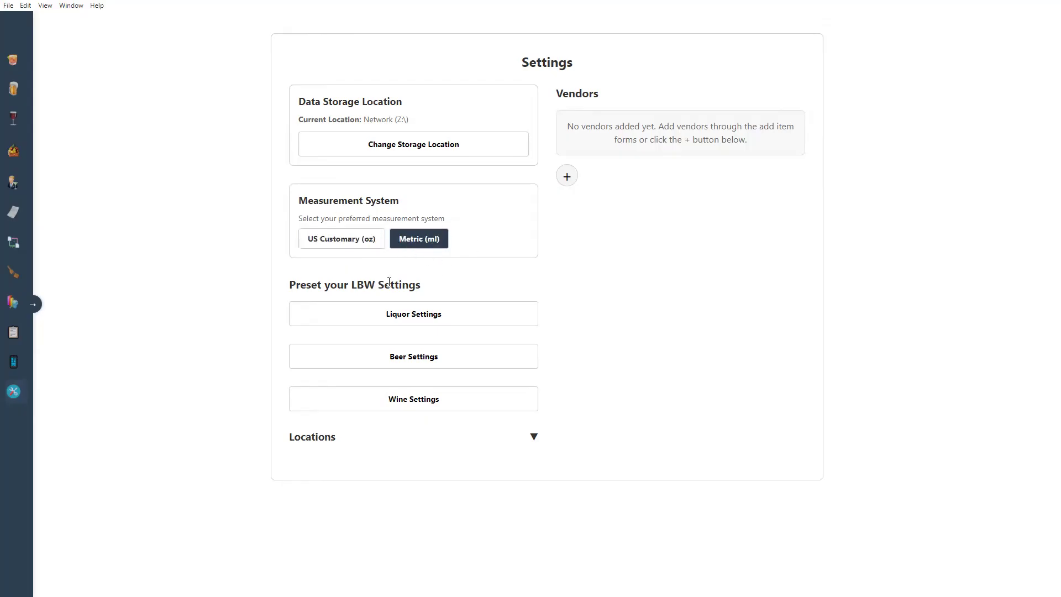
{"action": "left_click", "coordinate": [347, 244]}
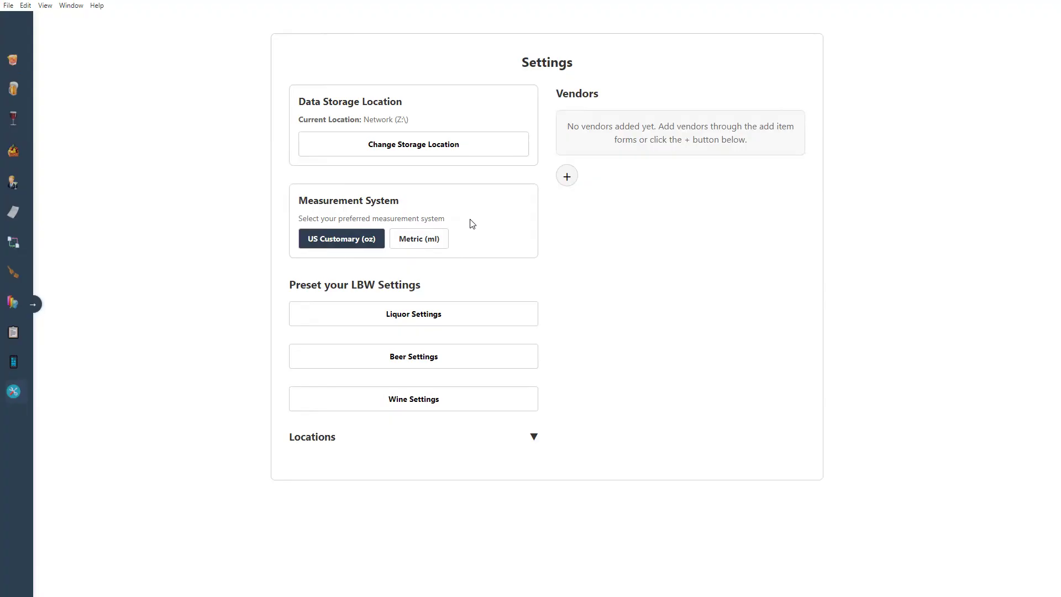
{"action": "left_click", "coordinate": [438, 436]}
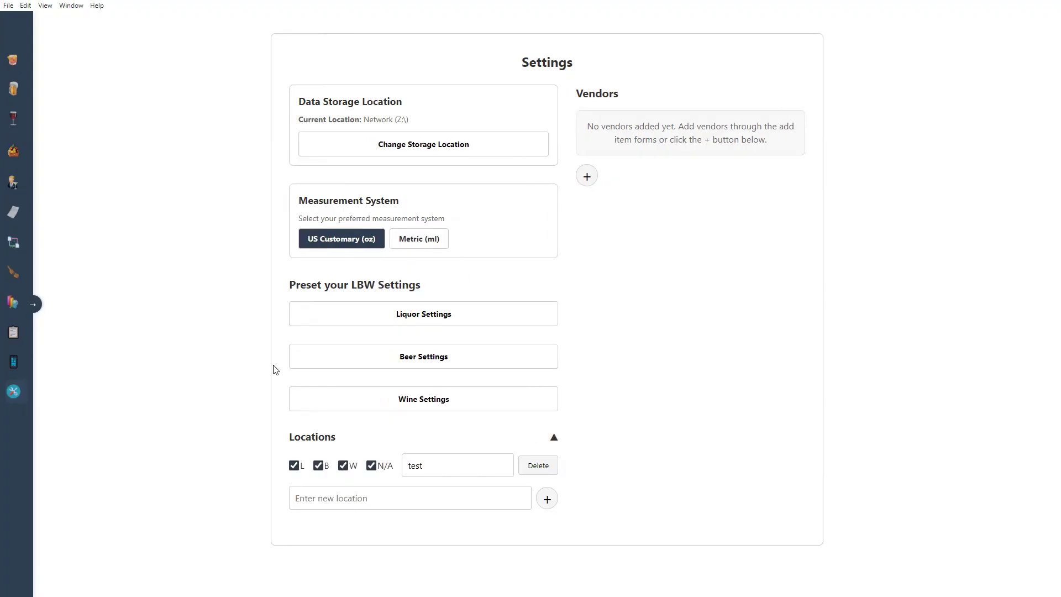
{"action": "left_click", "coordinate": [553, 439]}
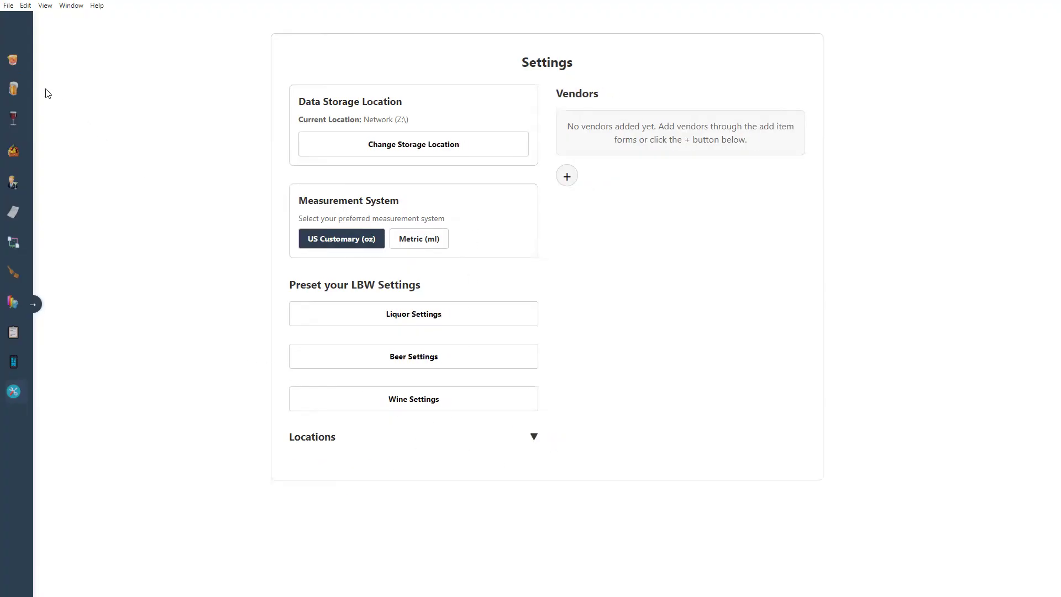
Download the inventory import template from the Liquor Inventory page
{"action": "left_click", "coordinate": [19, 65]}
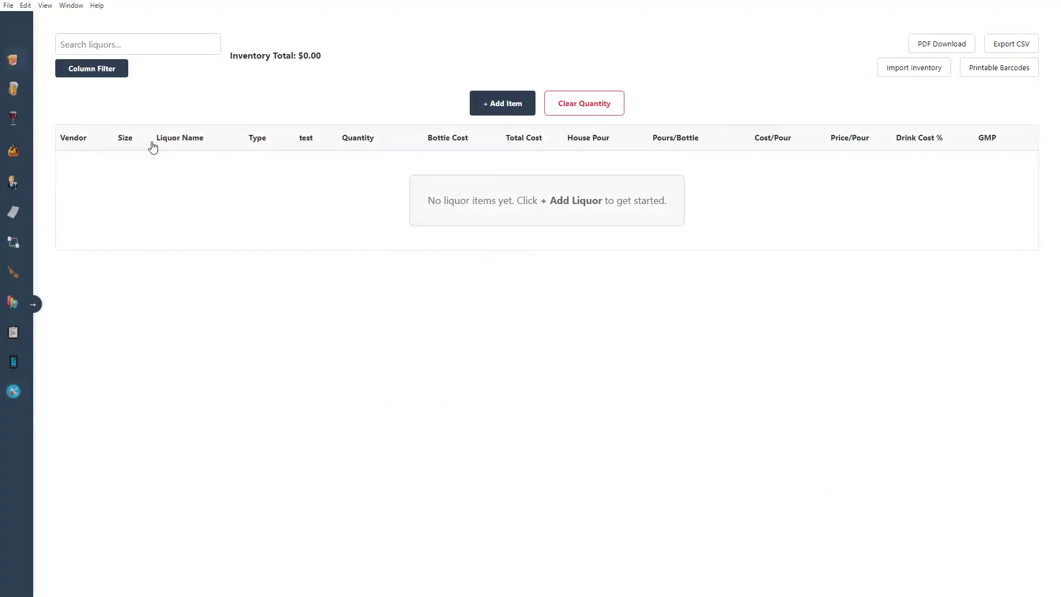
{"action": "left_click", "coordinate": [911, 70]}
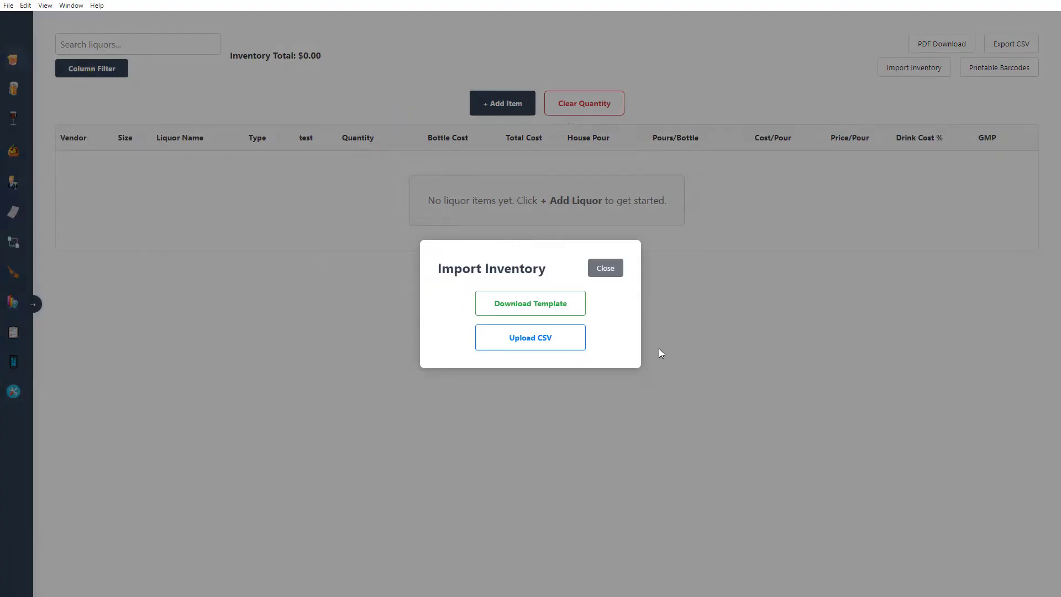
{"action": "left_click", "coordinate": [546, 301]}
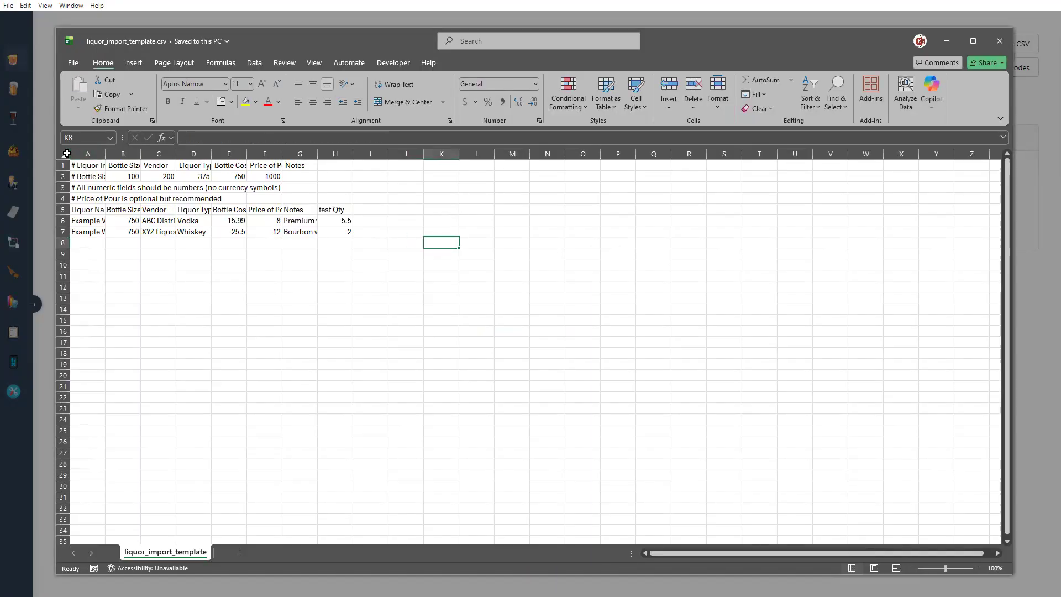
Fit all column widths in liquor_import_template.csv and examine the bottle size options in row 2 and the Bottle Size column
{"action": "left_click", "coordinate": [67, 153]}
{"action": "double_click", "coordinate": [105, 153]}
{"action": "left_click", "coordinate": [111, 175]}
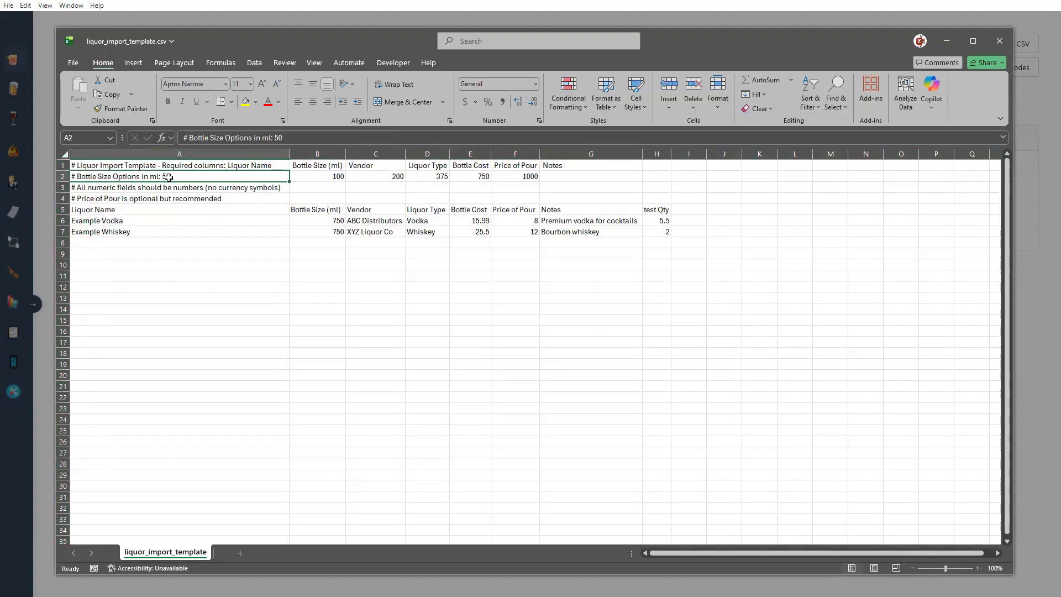
{"action": "left_click", "coordinate": [335, 175]}
{"action": "left_click", "coordinate": [389, 179]}
{"action": "left_click", "coordinate": [435, 176]}
{"action": "left_click", "coordinate": [471, 177]}
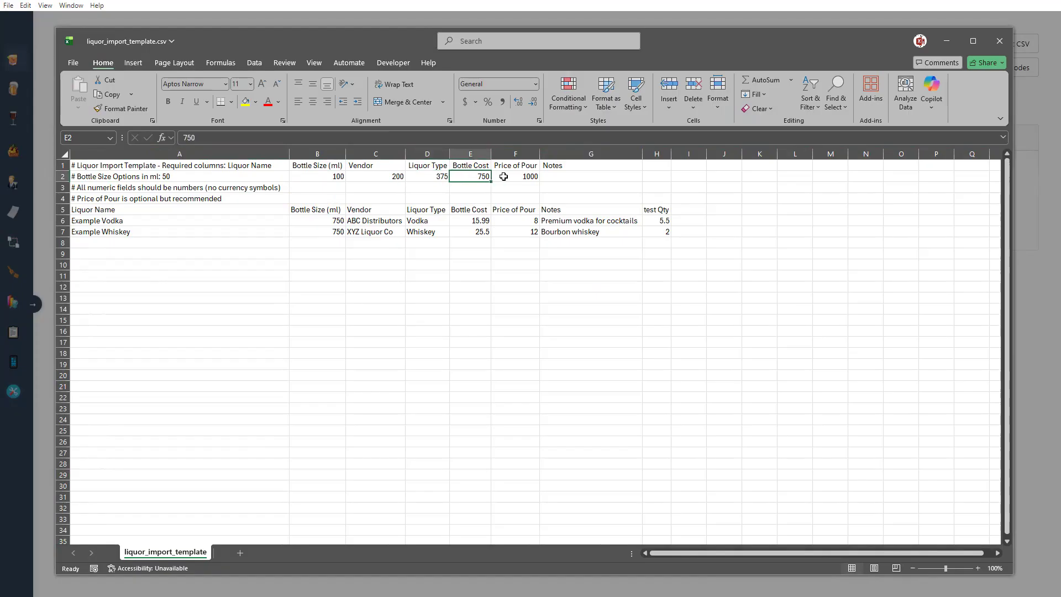
{"action": "left_click_drag", "start_coordinate": [196, 175], "coordinate": [532, 177]}
{"action": "left_click_drag", "start_coordinate": [318, 221], "coordinate": [318, 357]}
{"action": "left_click", "coordinate": [398, 312]}
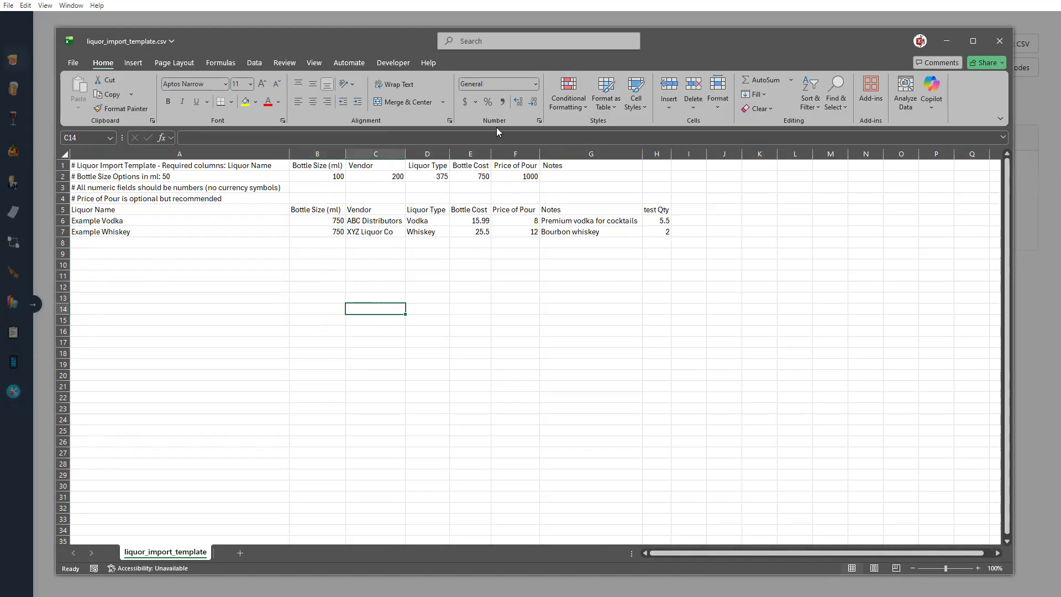
Examine the example entries in the template's Vendor and Liquor Type columns
{"action": "left_click_drag", "start_coordinate": [723, 62], "coordinate": [713, 90]}
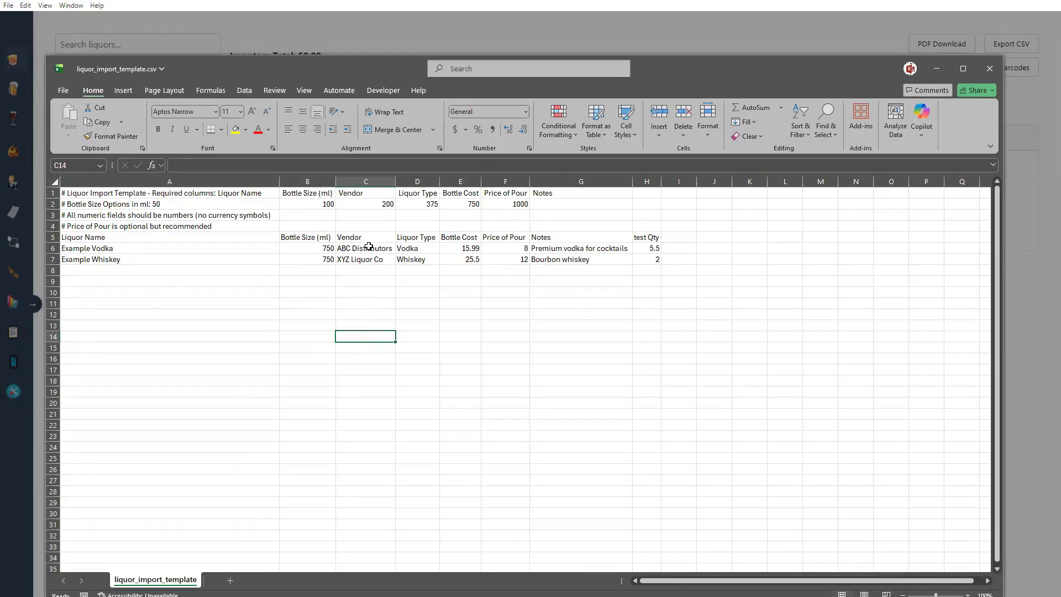
{"action": "left_click_drag", "start_coordinate": [368, 249], "coordinate": [366, 281]}
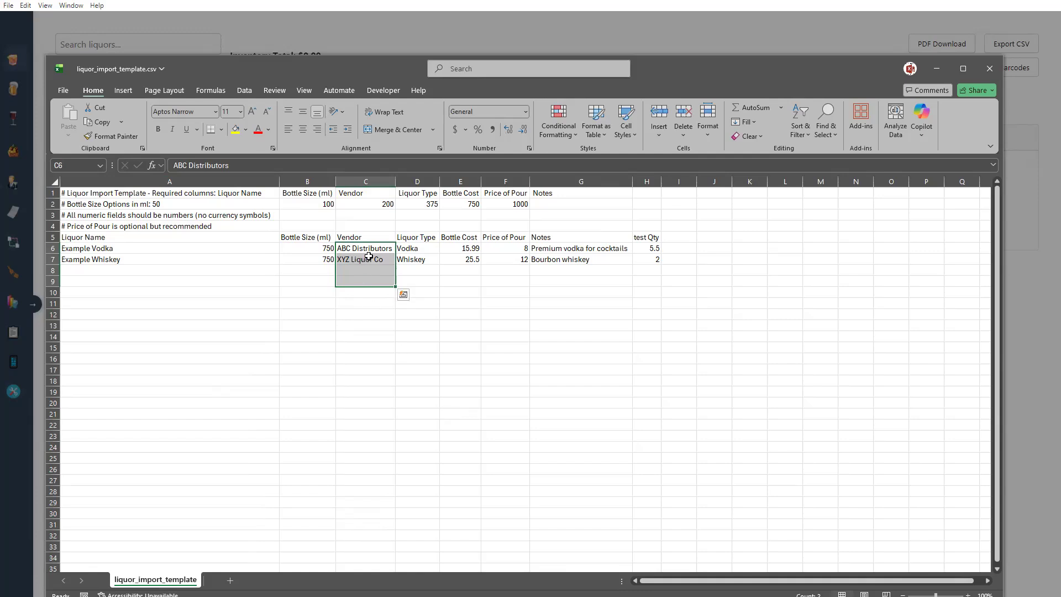
{"action": "left_click_drag", "start_coordinate": [426, 252], "coordinate": [418, 282]}
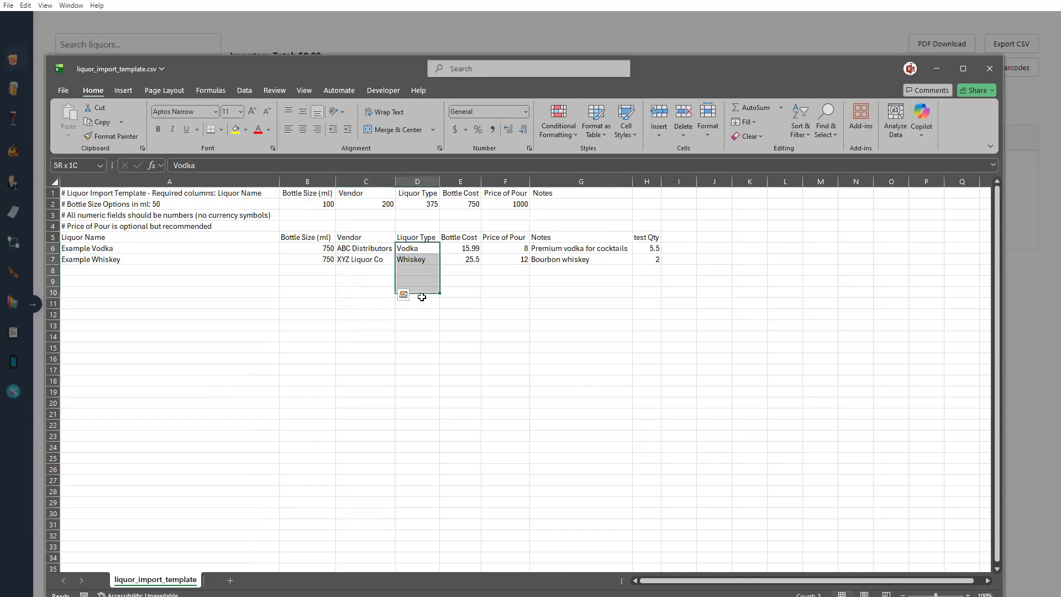
{"action": "left_click", "coordinate": [580, 358]}
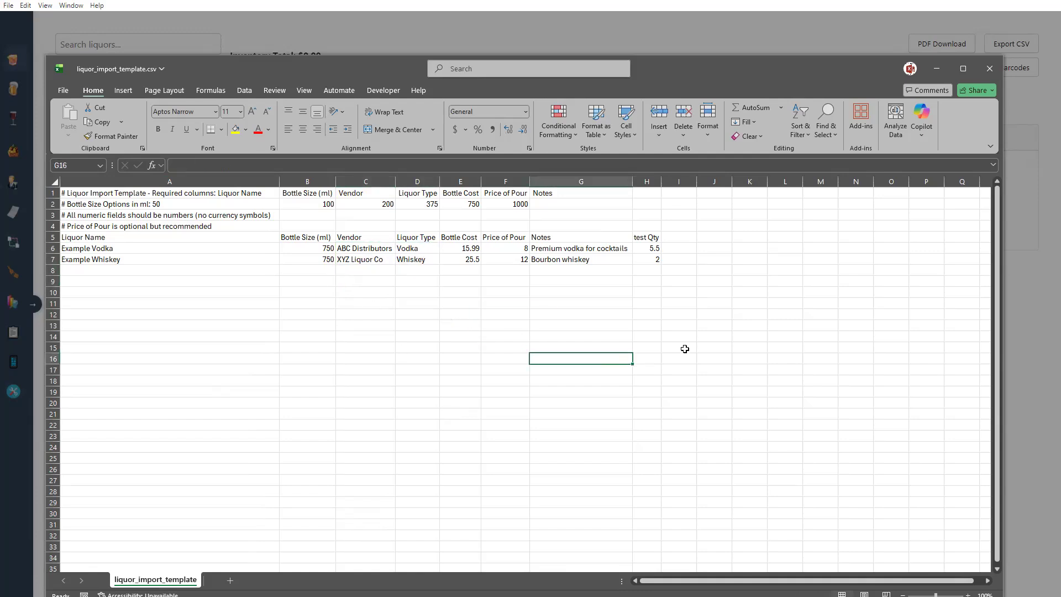
Close the liquor import template workbook and return to LBW Inventory
{"action": "left_click", "coordinate": [988, 69]}
{"action": "left_click", "coordinate": [595, 410]}
{"action": "left_click", "coordinate": [989, 65]}
{"action": "left_click", "coordinate": [575, 410]}
Upload liquor_import_template.csv from the Downloads folder for the liquor inventory import
{"action": "left_click", "coordinate": [545, 344]}
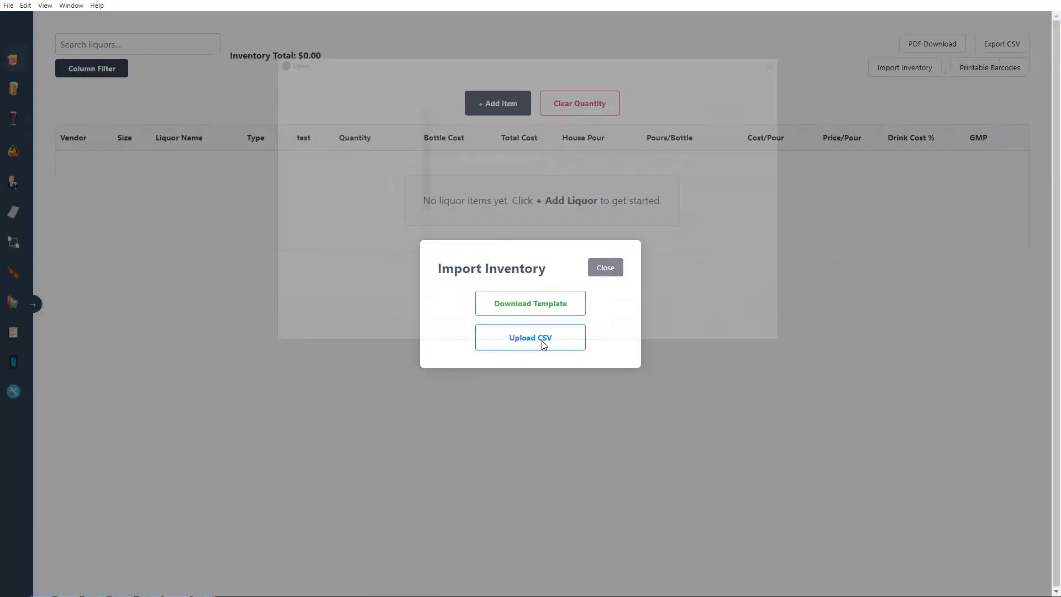
{"action": "left_click", "coordinate": [492, 143]}
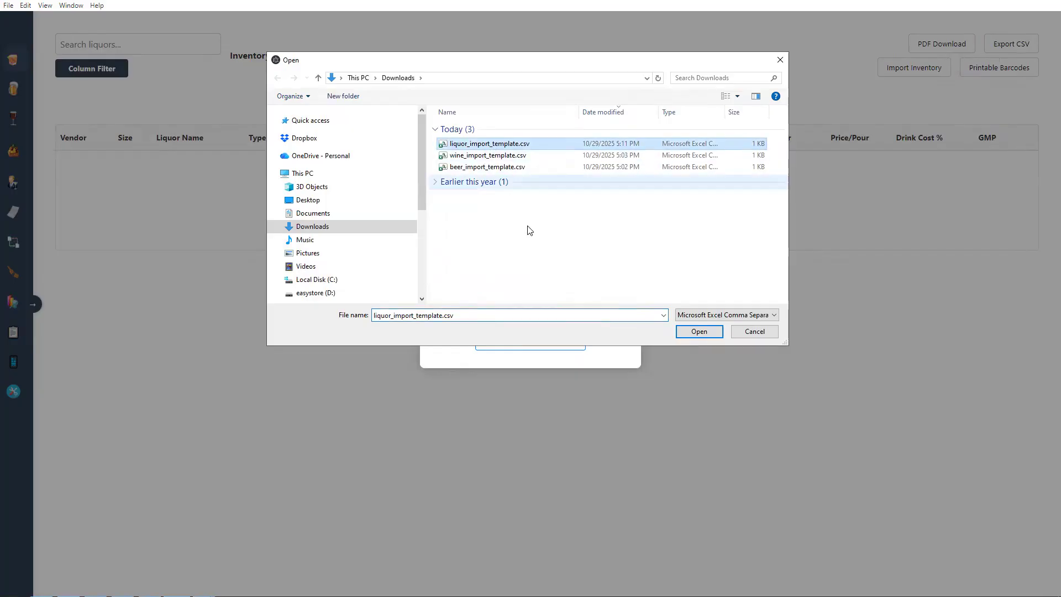
{"action": "left_click", "coordinate": [699, 332]}
Review the new vendors and liquor types in the import preview and import the 2 items
{"action": "left_click_drag", "start_coordinate": [330, 161], "coordinate": [449, 212]}
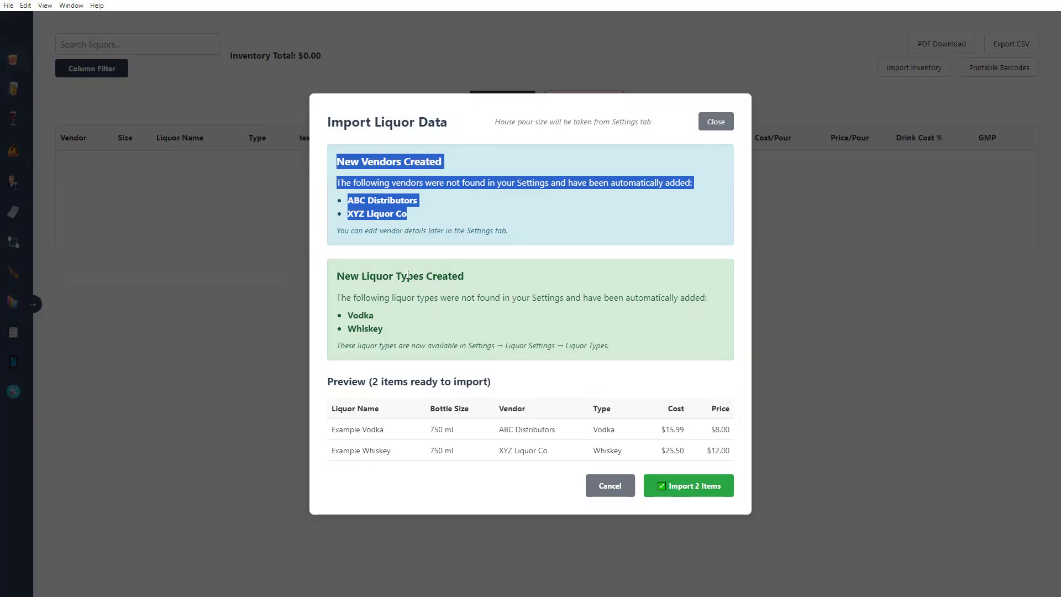
{"action": "left_click_drag", "start_coordinate": [408, 274], "coordinate": [441, 275]}
{"action": "left_click_drag", "start_coordinate": [383, 329], "coordinate": [345, 315]}
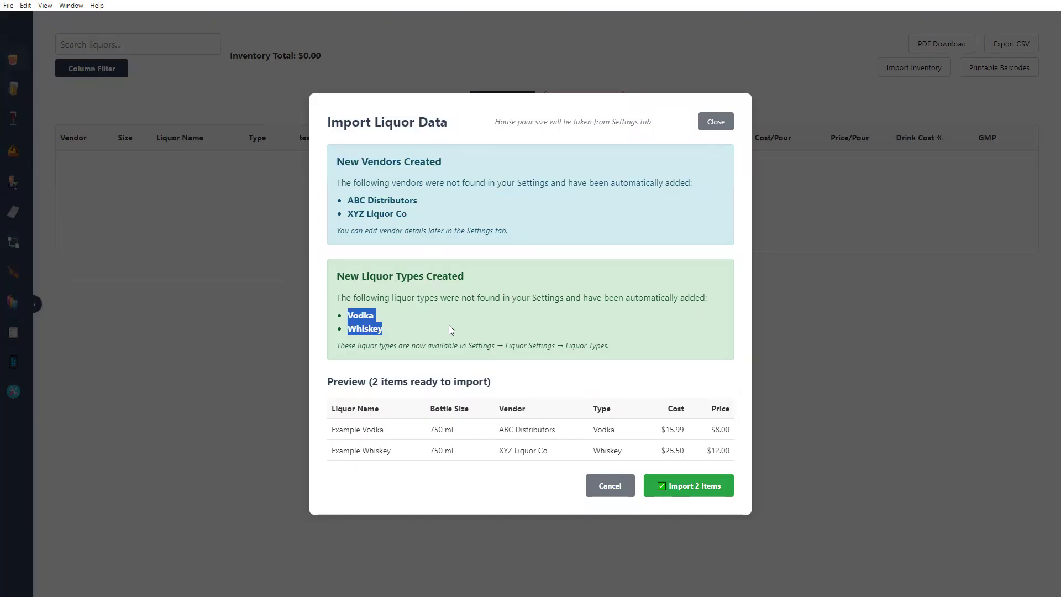
{"action": "left_click_drag", "start_coordinate": [464, 344], "coordinate": [604, 346]}
{"action": "left_click", "coordinate": [626, 344]}
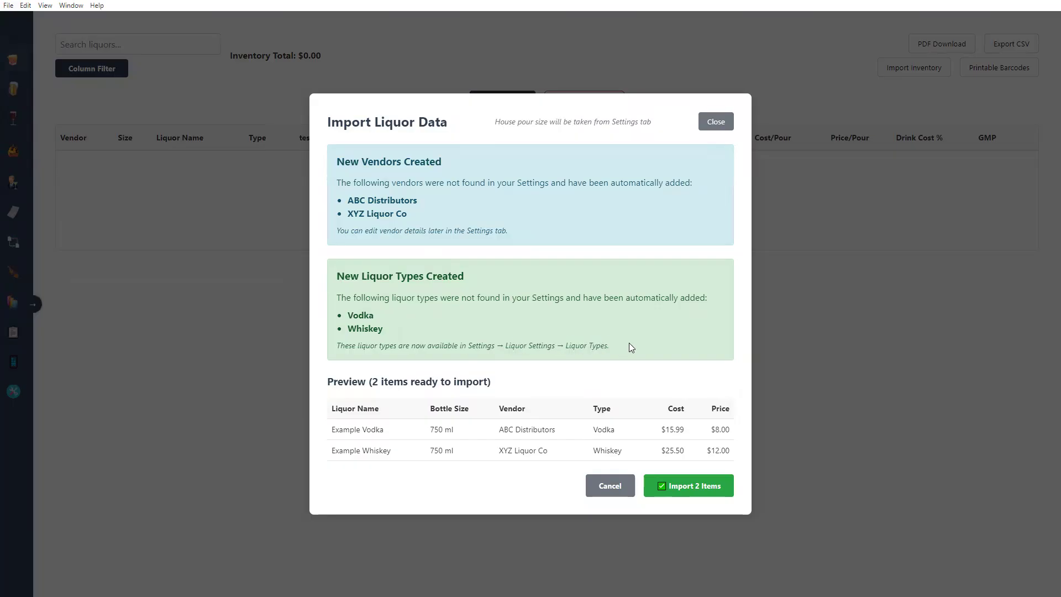
{"action": "left_click", "coordinate": [717, 491]}
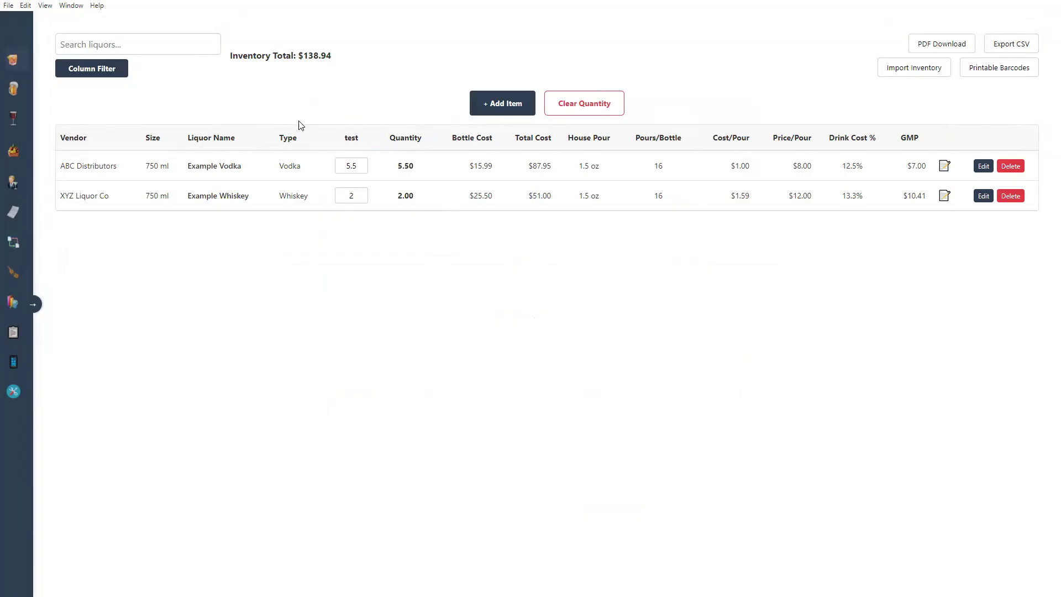
Check the Vendors list in Settings and the bottle size options in the Add New Liquor form, adding nothing
{"action": "left_click", "coordinate": [17, 396]}
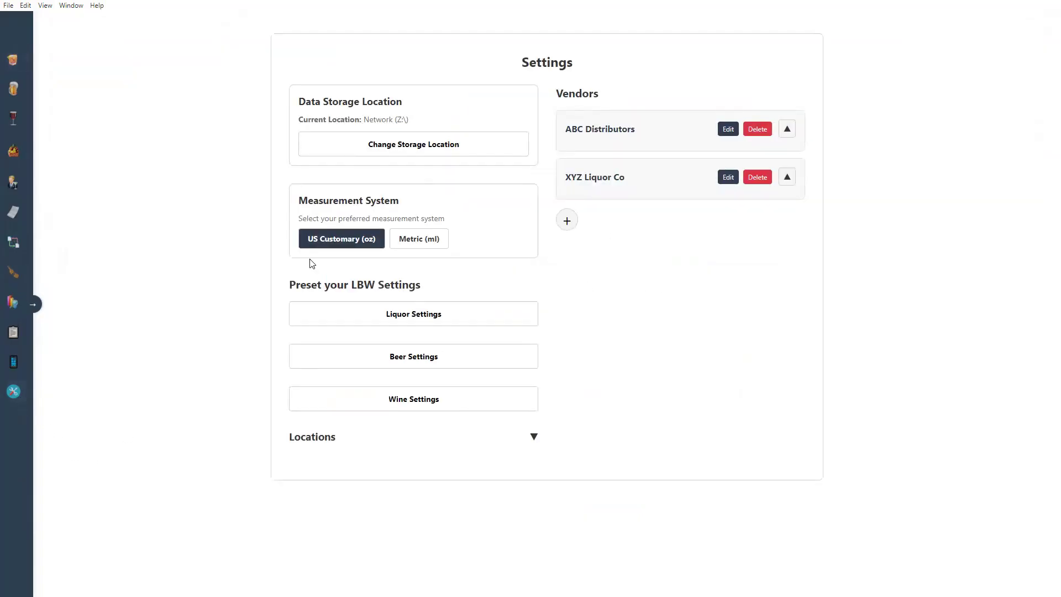
{"action": "left_click", "coordinate": [13, 61]}
{"action": "left_click", "coordinate": [474, 110]}
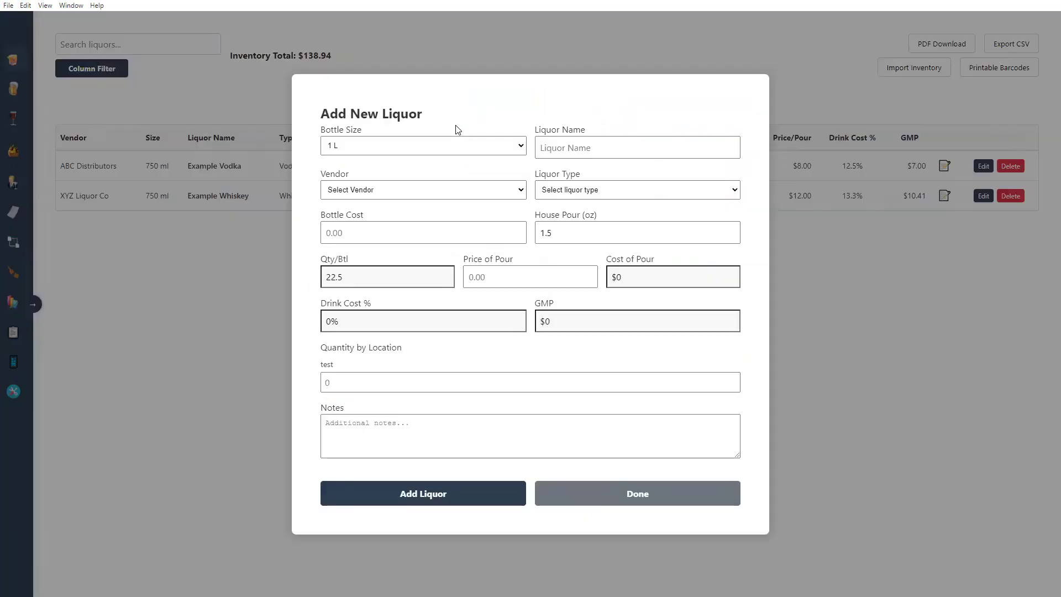
{"action": "left_click", "coordinate": [420, 147]}
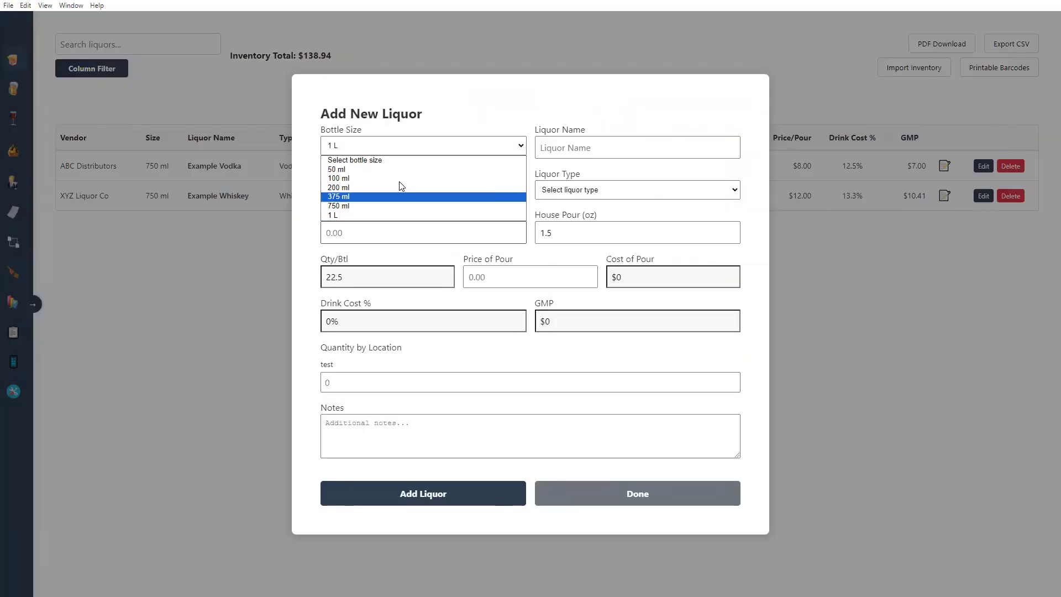
{"action": "left_click", "coordinate": [206, 258]}
{"action": "left_click", "coordinate": [636, 500]}
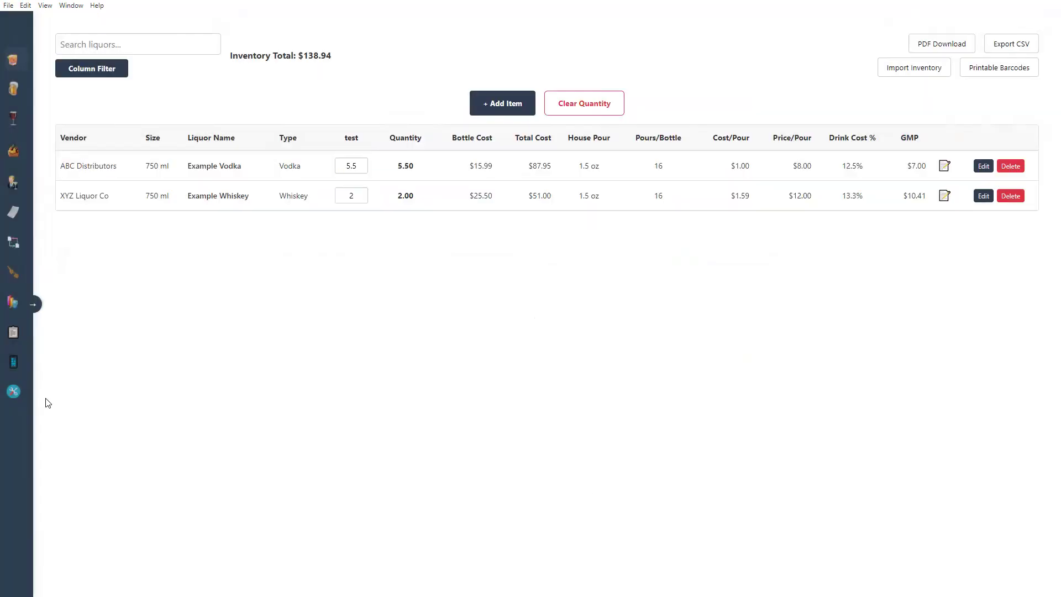
Set the measurement system to Metric (ml) and show the bottle size options in a new liquor form
{"action": "left_click", "coordinate": [13, 391]}
{"action": "left_click", "coordinate": [438, 243]}
{"action": "left_click", "coordinate": [12, 66]}
{"action": "left_click", "coordinate": [500, 104]}
{"action": "left_click", "coordinate": [426, 147]}
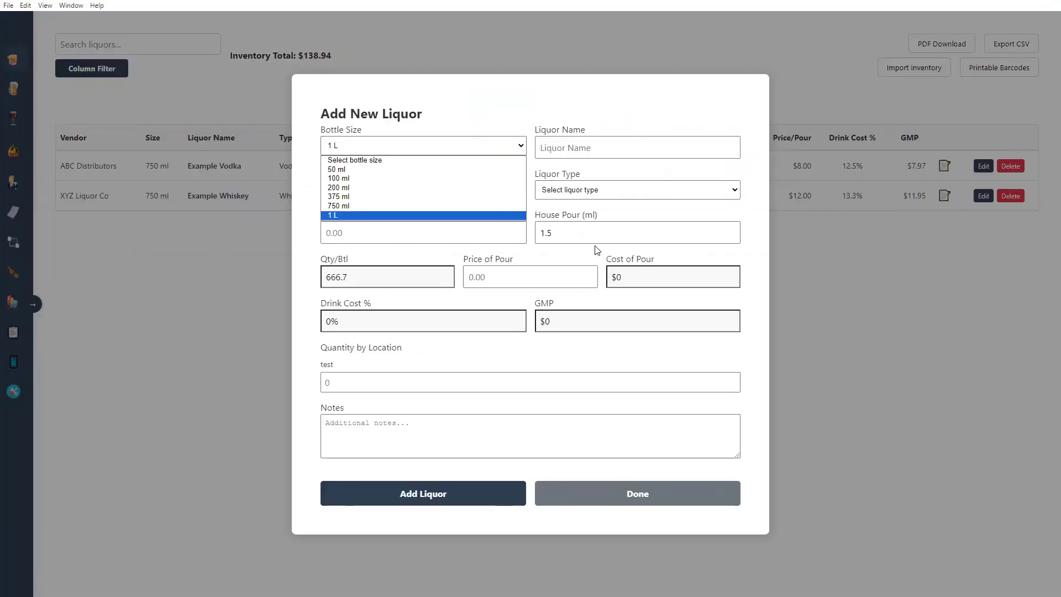
Close the new liquor form without adding anything and set the measurement system to US Customary (oz)
{"action": "left_click", "coordinate": [592, 267]}
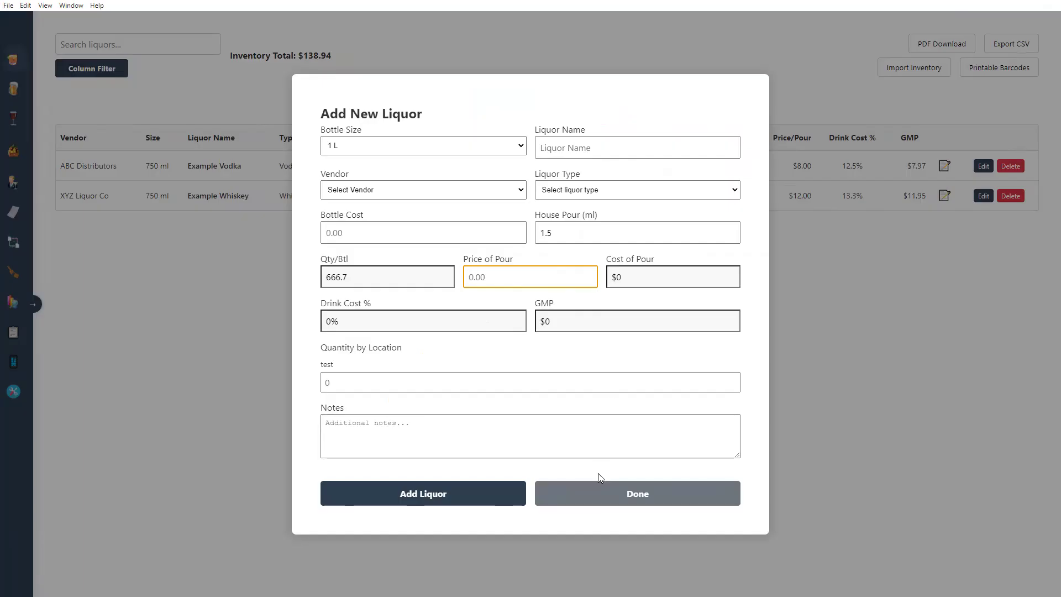
{"action": "left_click", "coordinate": [600, 490]}
{"action": "left_click", "coordinate": [14, 391]}
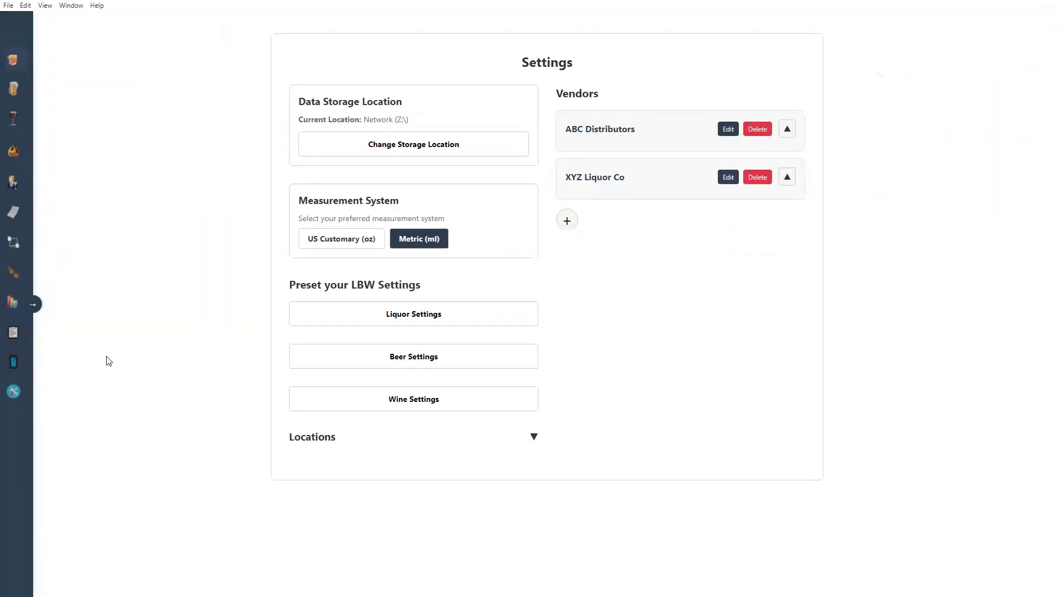
{"action": "left_click", "coordinate": [366, 239]}
Download the import template for the beer inventory, open it in Excel, and fit all column widths to their contents
{"action": "left_click", "coordinate": [21, 97]}
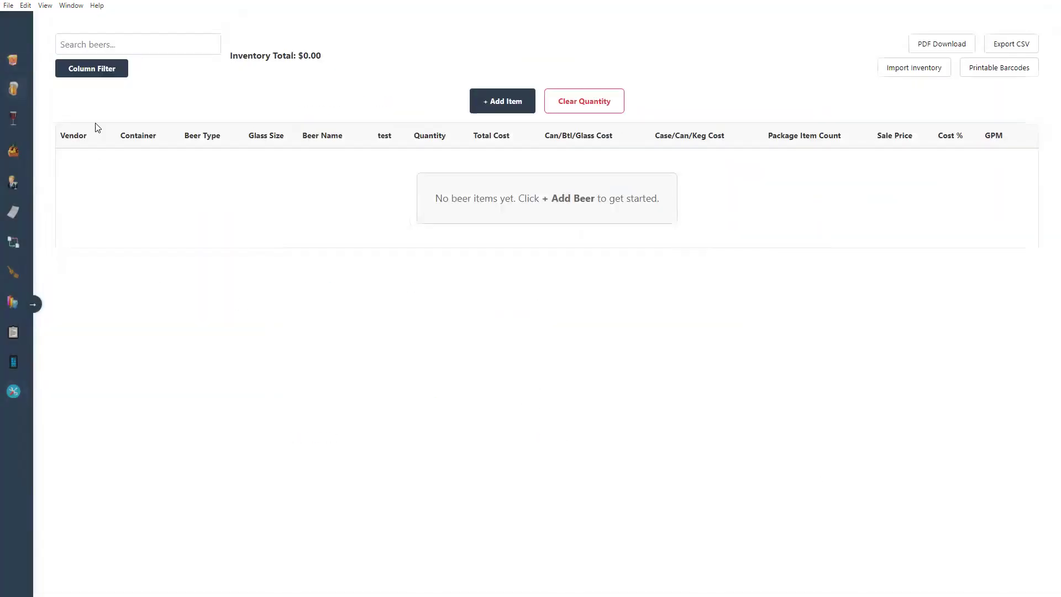
{"action": "left_click", "coordinate": [904, 73]}
{"action": "left_click", "coordinate": [540, 301]}
{"action": "left_click", "coordinate": [699, 332]}
{"action": "key", "text": "Return"}
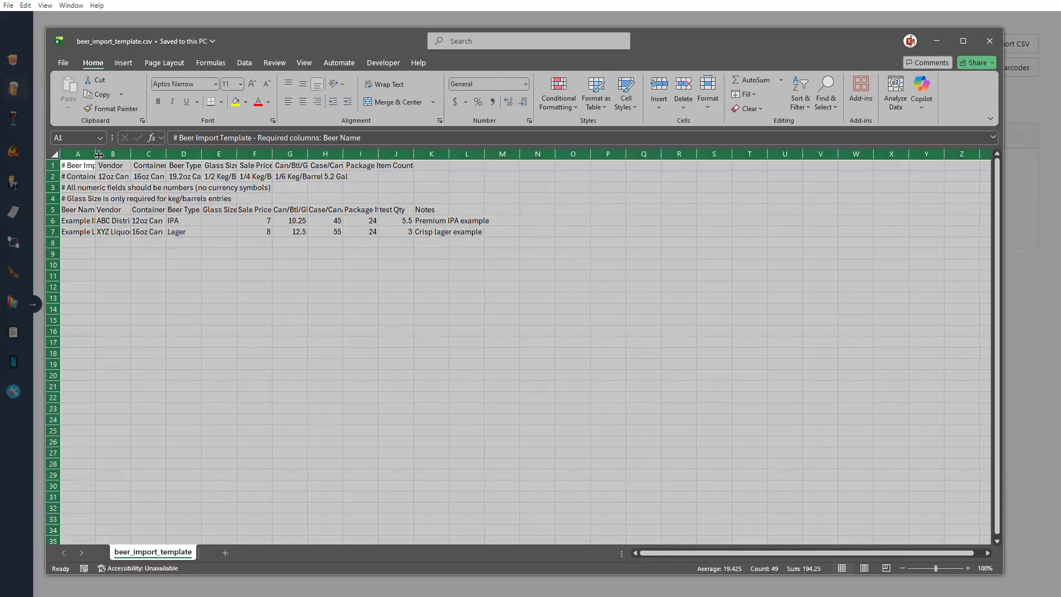
{"action": "double_click", "coordinate": [99, 154]}
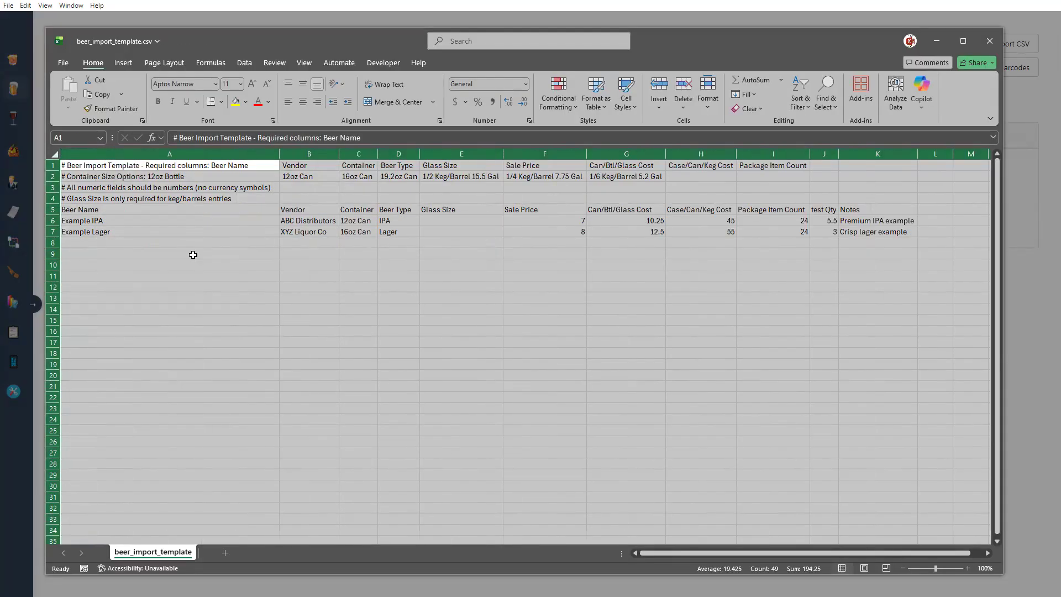
Examine the container size options listed in row 2 of the beer template
{"action": "left_click", "coordinate": [228, 273]}
{"action": "left_click", "coordinate": [178, 179]}
{"action": "left_click", "coordinate": [318, 176]}
{"action": "left_click", "coordinate": [358, 177]}
{"action": "left_click", "coordinate": [400, 176]}
{"action": "left_click", "coordinate": [455, 179]}
{"action": "left_click_drag", "start_coordinate": [348, 221], "coordinate": [351, 287]}
{"action": "left_click", "coordinate": [164, 178]}
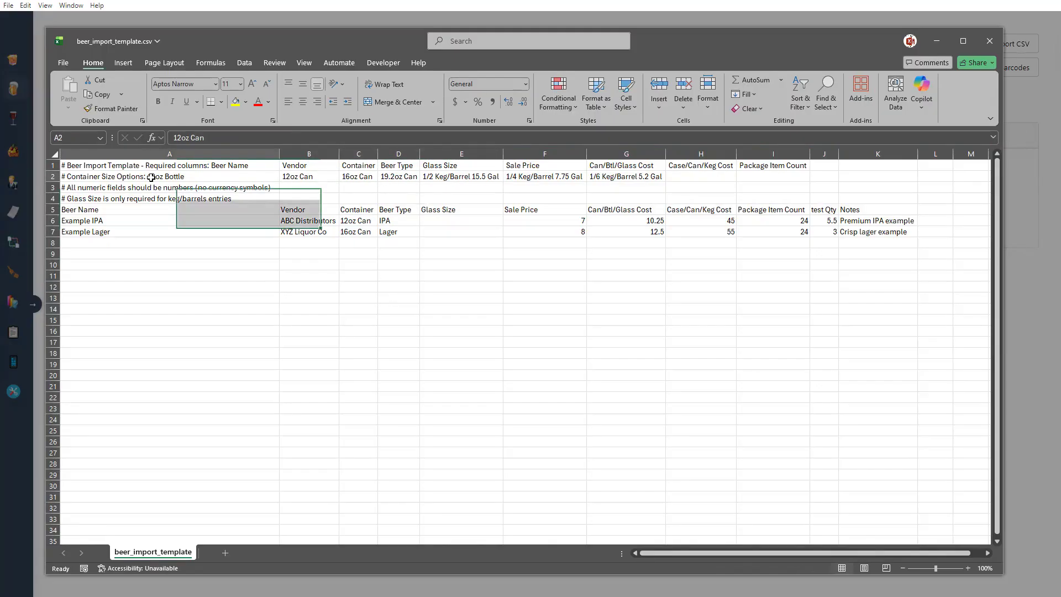
{"action": "left_click", "coordinate": [337, 176]}
{"action": "left_click", "coordinate": [381, 177]}
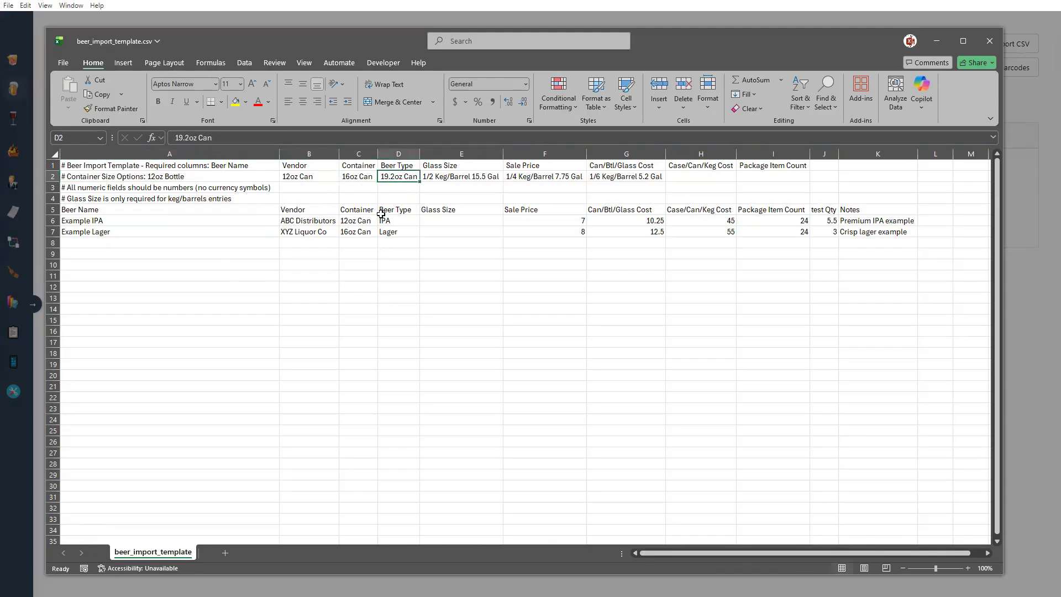
Try copying the 16oz Can option into Example Lager's container cell and filling it down the Container column to row 24
{"action": "left_click", "coordinate": [352, 177]}
{"action": "key", "text": "ctrl+c"}
{"action": "left_click", "coordinate": [355, 231]}
{"action": "key", "text": "ctrl+v"}
{"action": "left_click", "coordinate": [371, 298]}
{"action": "key", "text": "Escape"}
{"action": "left_click", "coordinate": [359, 231]}
{"action": "left_click_drag", "start_coordinate": [378, 237], "coordinate": [359, 420]}
{"action": "left_click", "coordinate": [454, 347]}
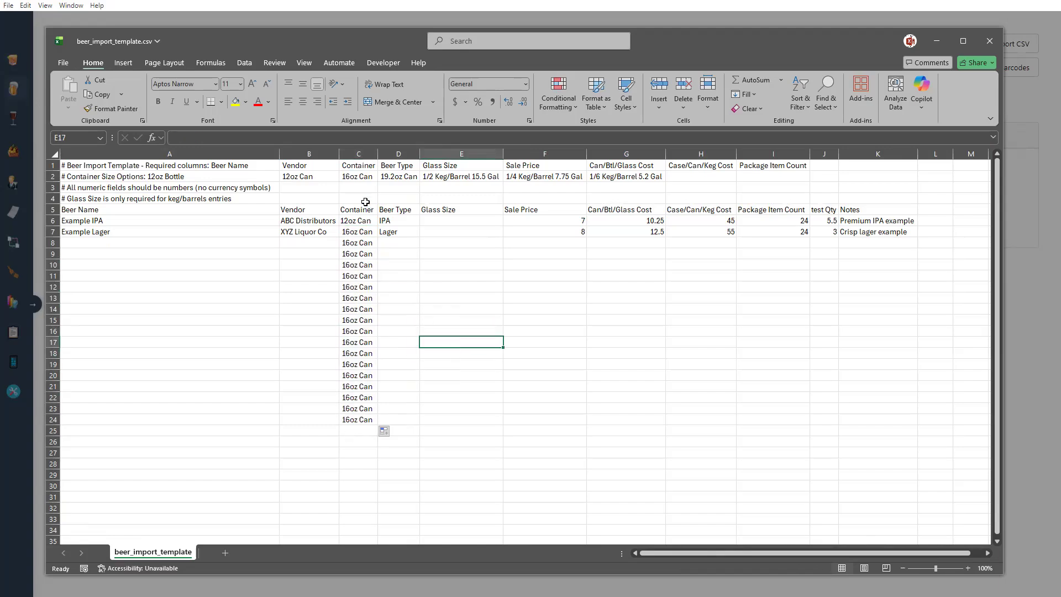
{"action": "key", "text": "ctrl+z"}
{"action": "left_click", "coordinate": [455, 317]}
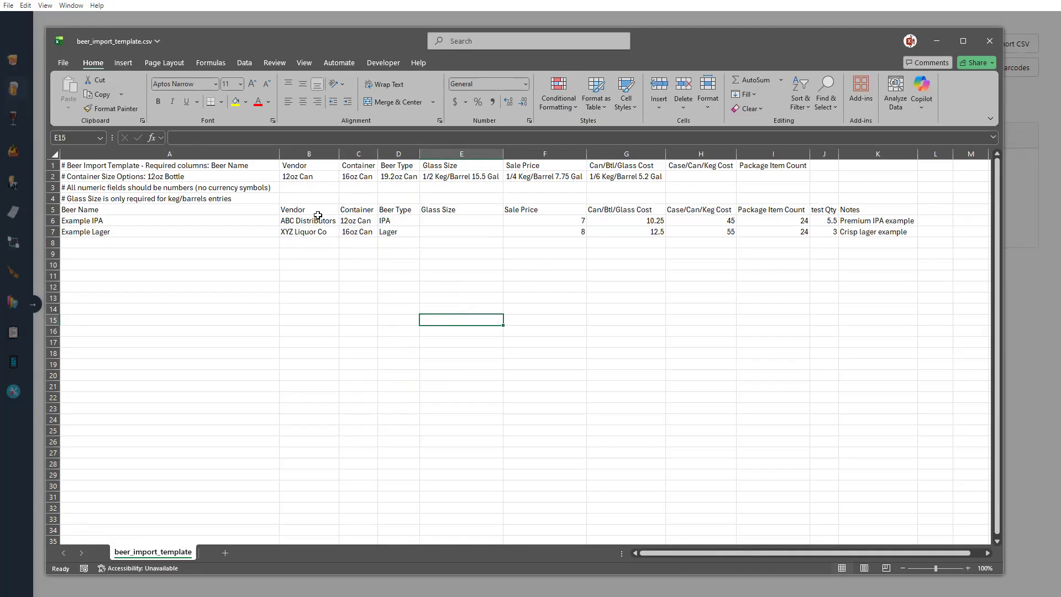
Examine the example vendors, the example beer types, and the note on when Glass Size is required
{"action": "left_click_drag", "start_coordinate": [318, 217], "coordinate": [315, 232]}
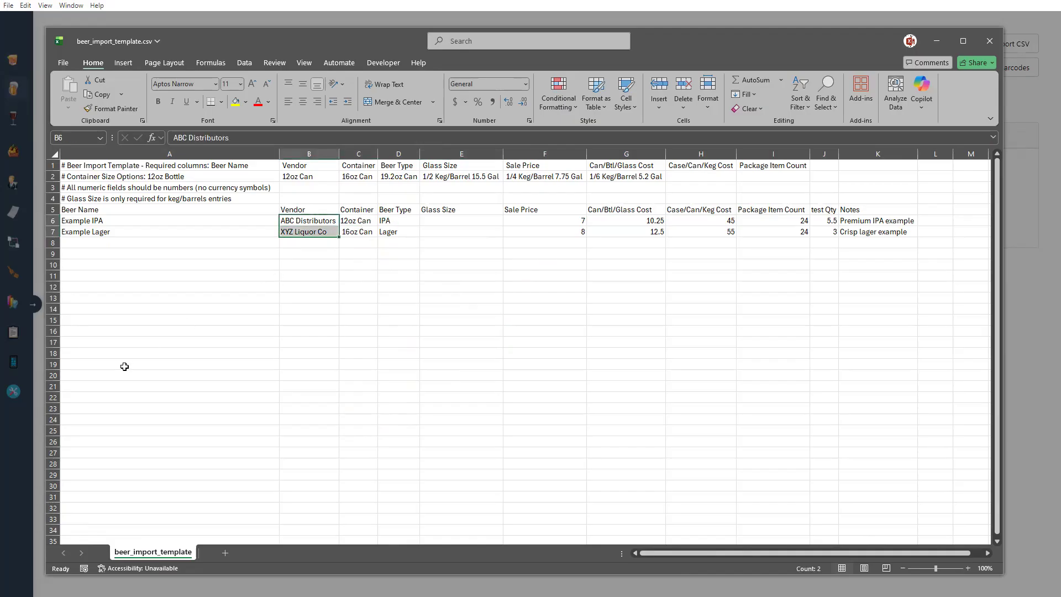
{"action": "left_click_drag", "start_coordinate": [409, 223], "coordinate": [408, 239]}
{"action": "left_click", "coordinate": [407, 290]}
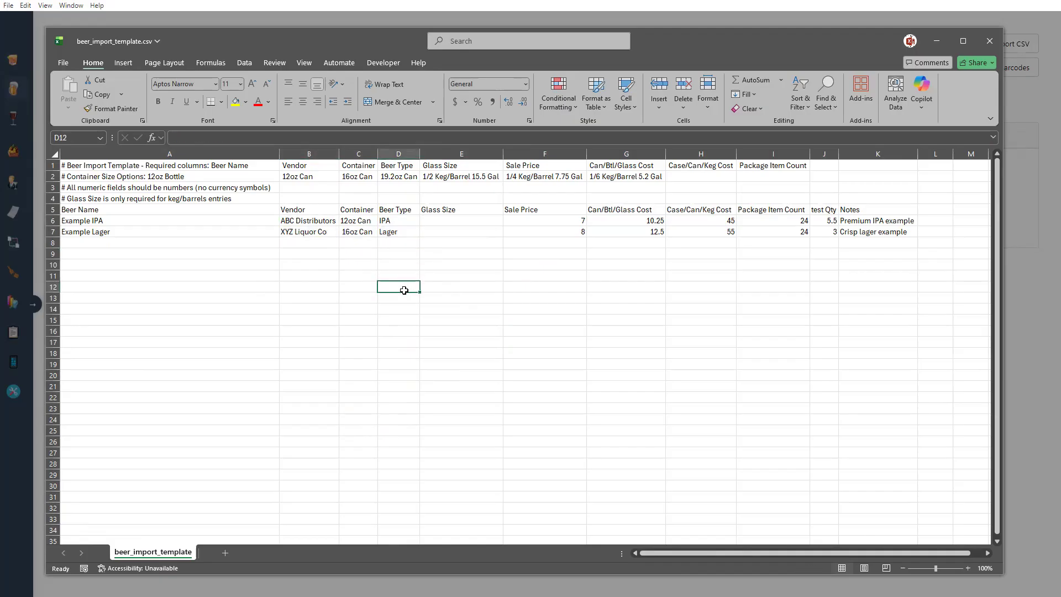
{"action": "left_click_drag", "start_coordinate": [403, 221], "coordinate": [404, 237]}
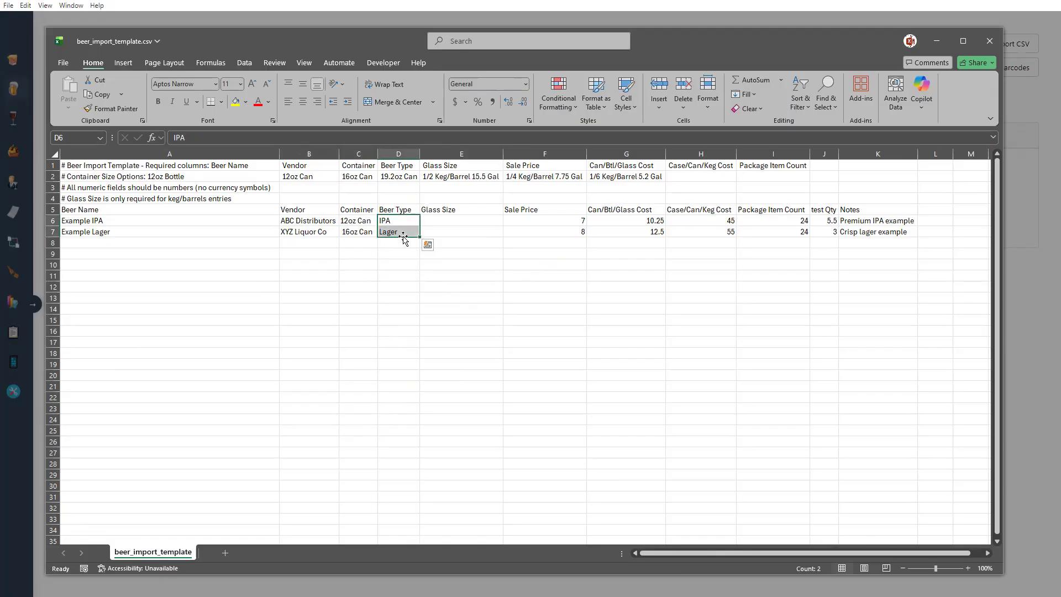
{"action": "left_click", "coordinate": [409, 207]}
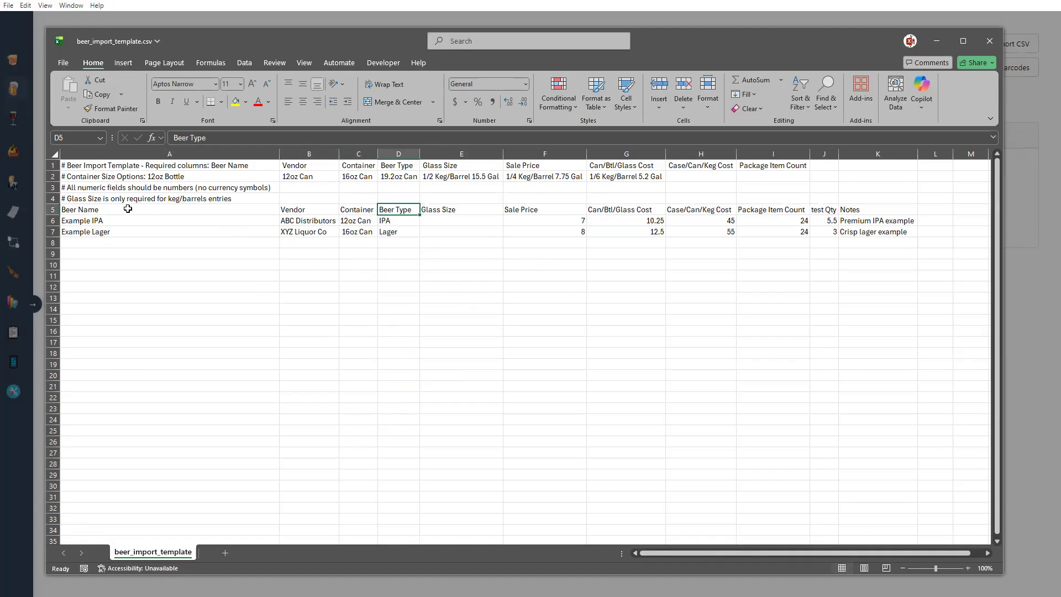
{"action": "left_click", "coordinate": [97, 200]}
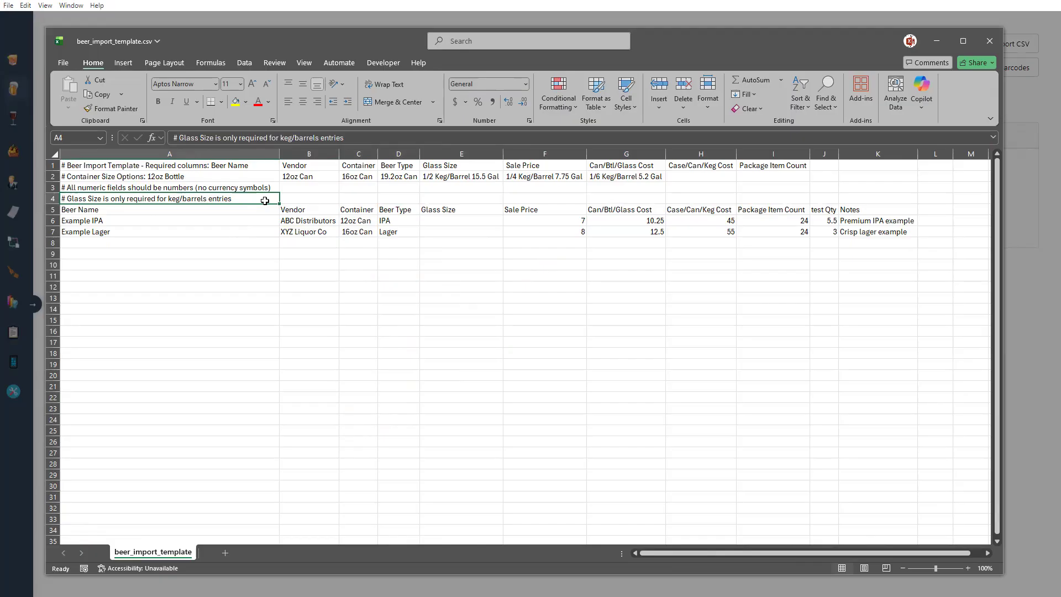
Try setting Example Lager's container to 1/2 Keg/Barrel 15.5 Gal and its glass size to 16
{"action": "left_click", "coordinate": [469, 176]}
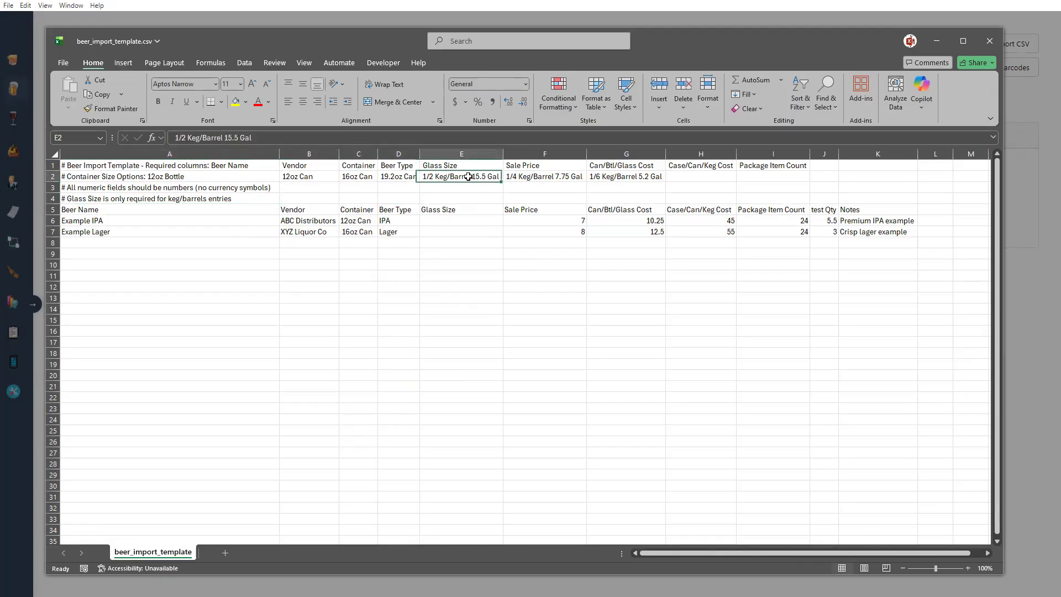
{"action": "key", "text": "ctrl+c"}
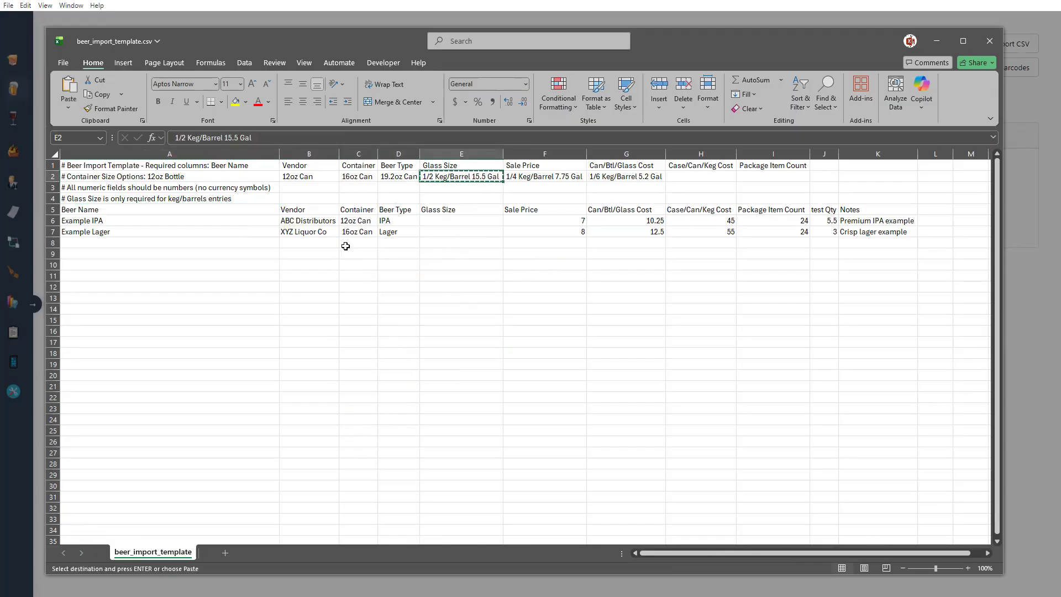
{"action": "left_click", "coordinate": [357, 232]}
{"action": "key", "text": "ctrl+v"}
{"action": "left_click", "coordinate": [451, 234]}
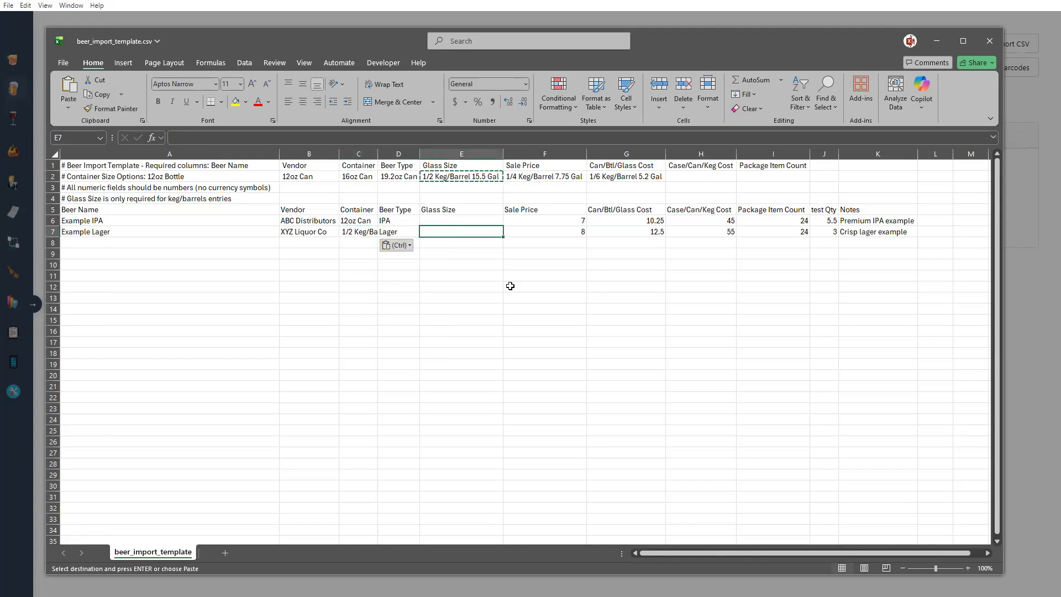
{"action": "type", "text": "16"}
{"action": "left_click", "coordinate": [579, 321]}
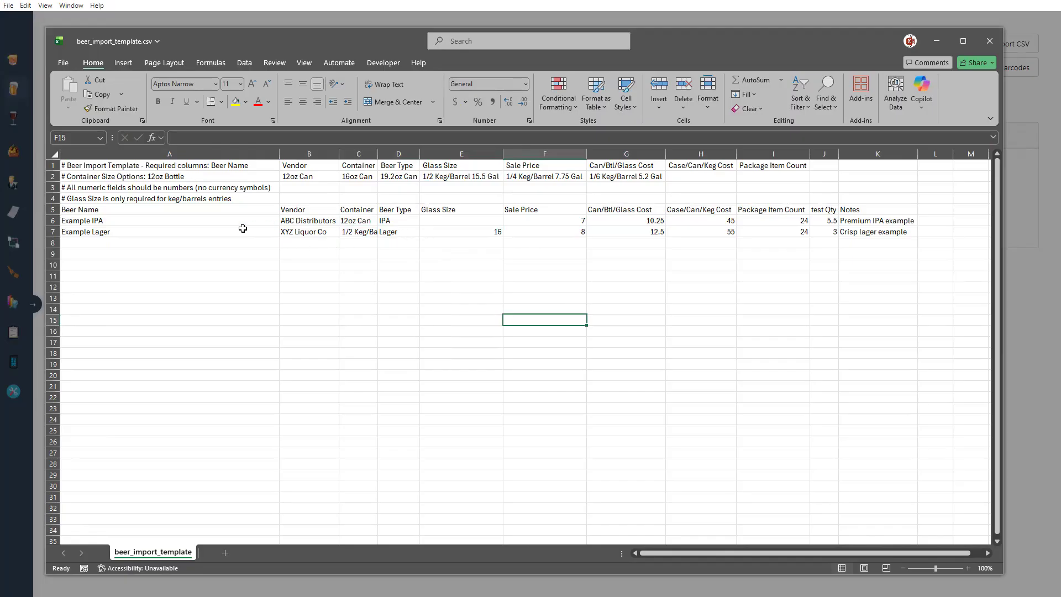
{"action": "key", "text": "ctrl+z"}
{"action": "key", "text": "ctrl+z"}
{"action": "left_click", "coordinate": [643, 308]}
{"action": "key", "text": "Escape"}
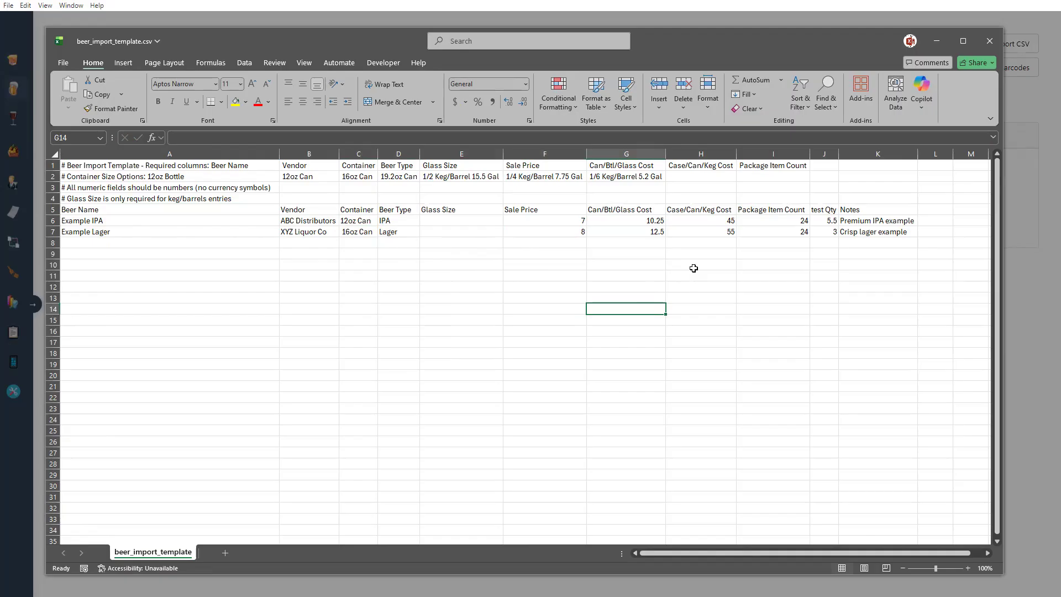
Close the beer template without saving its changes and import its 2 items into the beer inventory from the CSV
{"action": "left_click", "coordinate": [991, 48]}
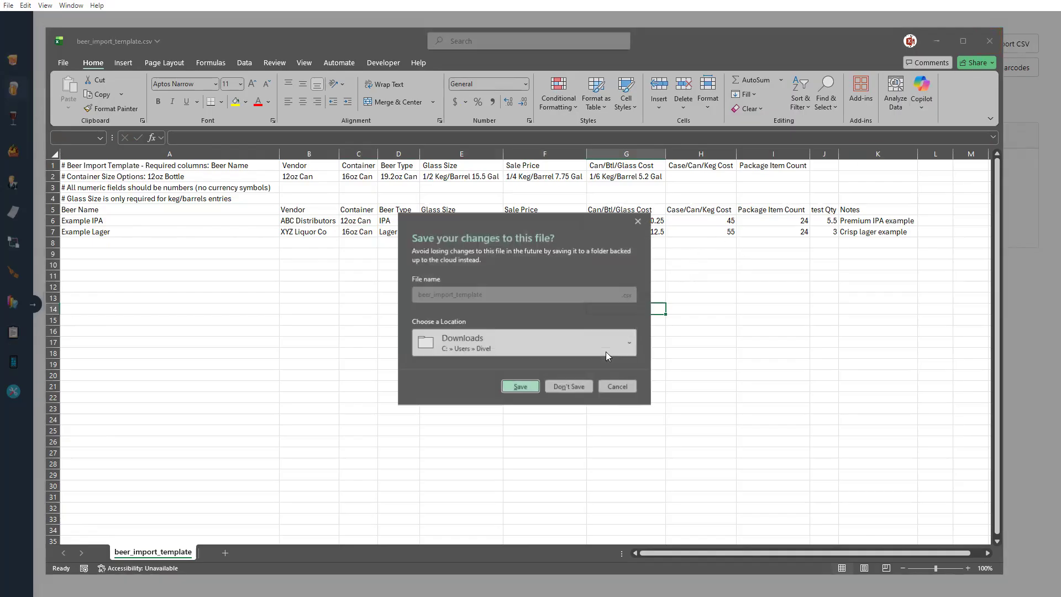
{"action": "left_click", "coordinate": [565, 382]}
{"action": "left_click", "coordinate": [530, 338]}
{"action": "left_click", "coordinate": [488, 146]}
{"action": "left_click", "coordinate": [679, 328]}
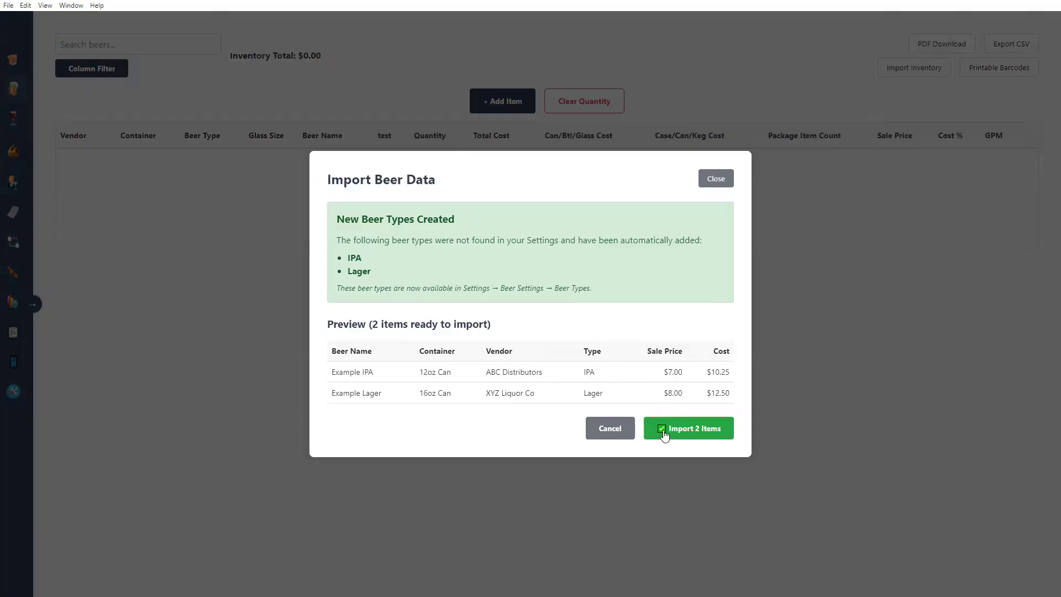
{"action": "left_click", "coordinate": [682, 431]}
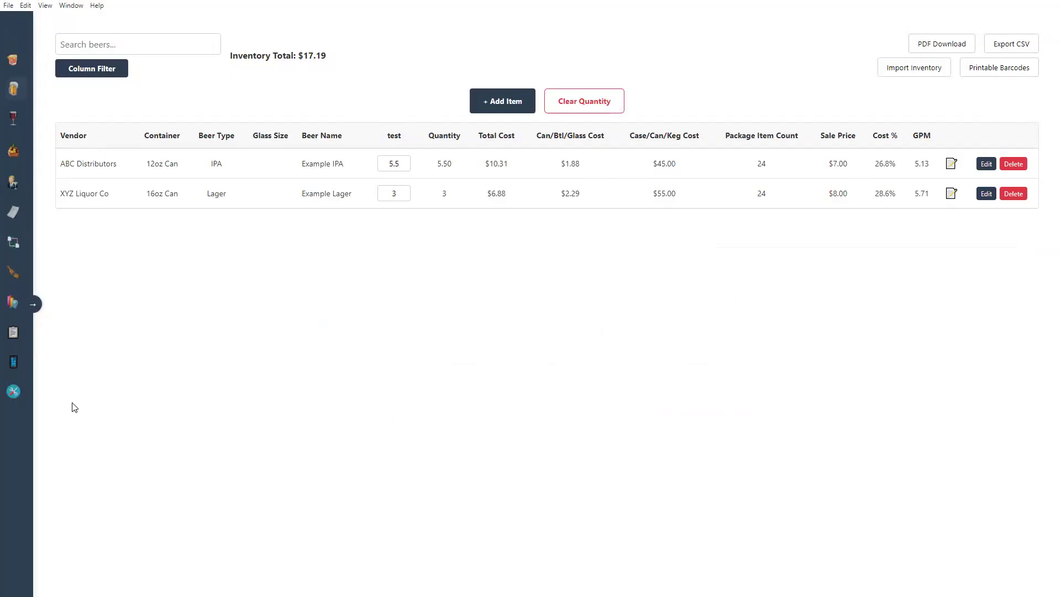
Check the Wine Settings, changing nothing
{"action": "left_click", "coordinate": [14, 392]}
{"action": "left_click", "coordinate": [356, 399]}
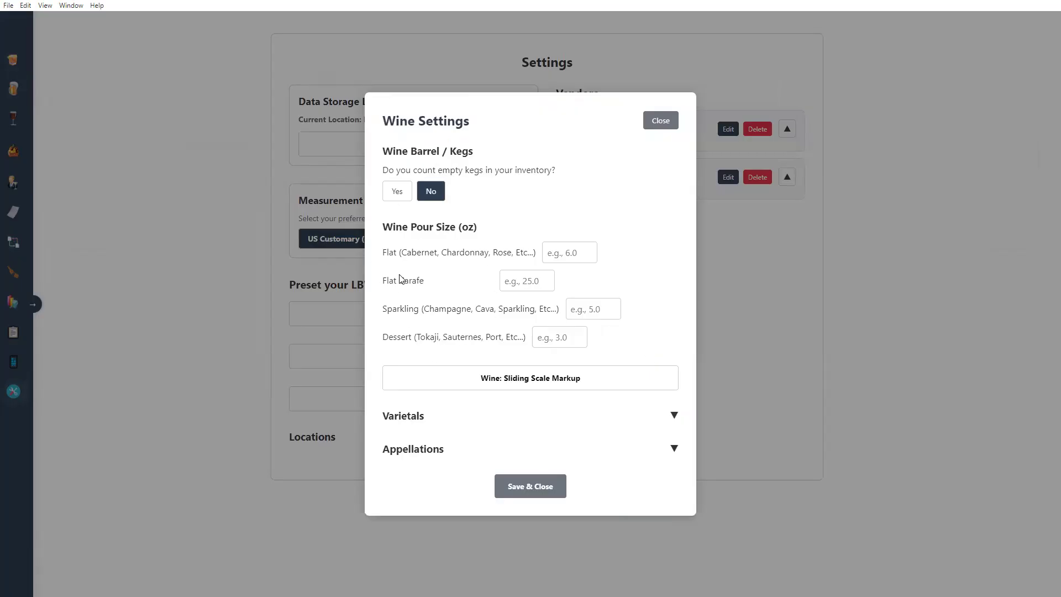
{"action": "left_click", "coordinate": [661, 121]}
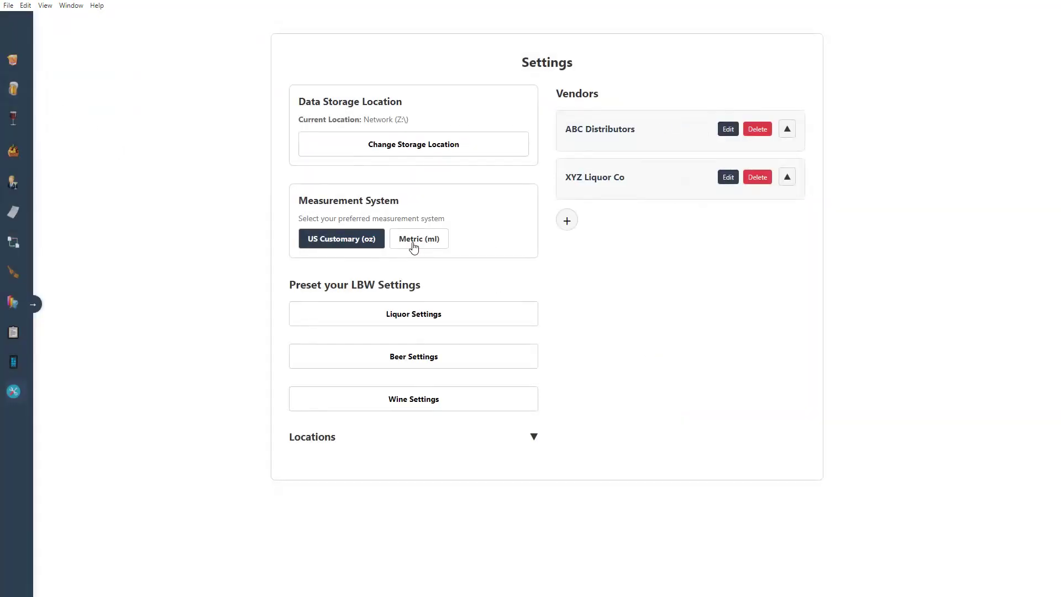
Set the measurement system to Metric (ml) and check the container size options in a new beer form, adding nothing
{"action": "left_click", "coordinate": [414, 246]}
{"action": "left_click", "coordinate": [14, 90]}
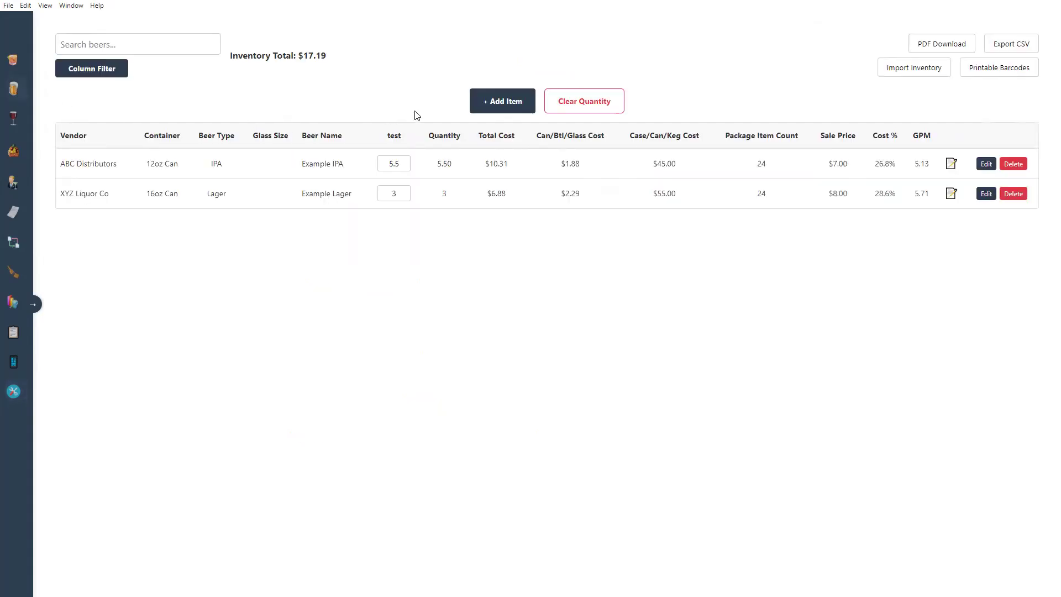
{"action": "left_click", "coordinate": [491, 109]}
{"action": "left_click", "coordinate": [446, 146]}
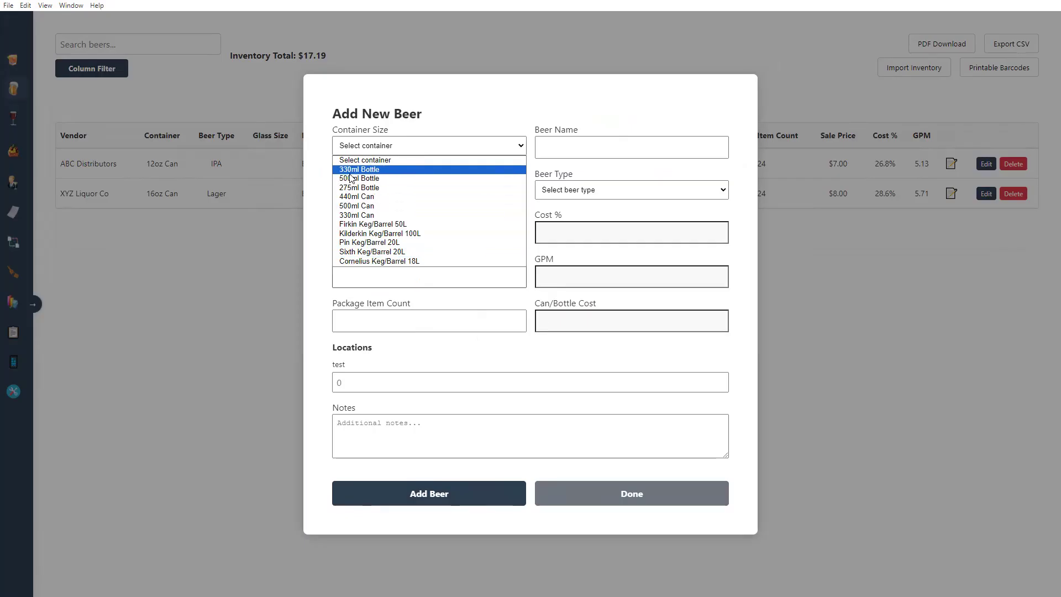
{"action": "left_click", "coordinate": [611, 359]}
{"action": "left_click", "coordinate": [588, 493]}
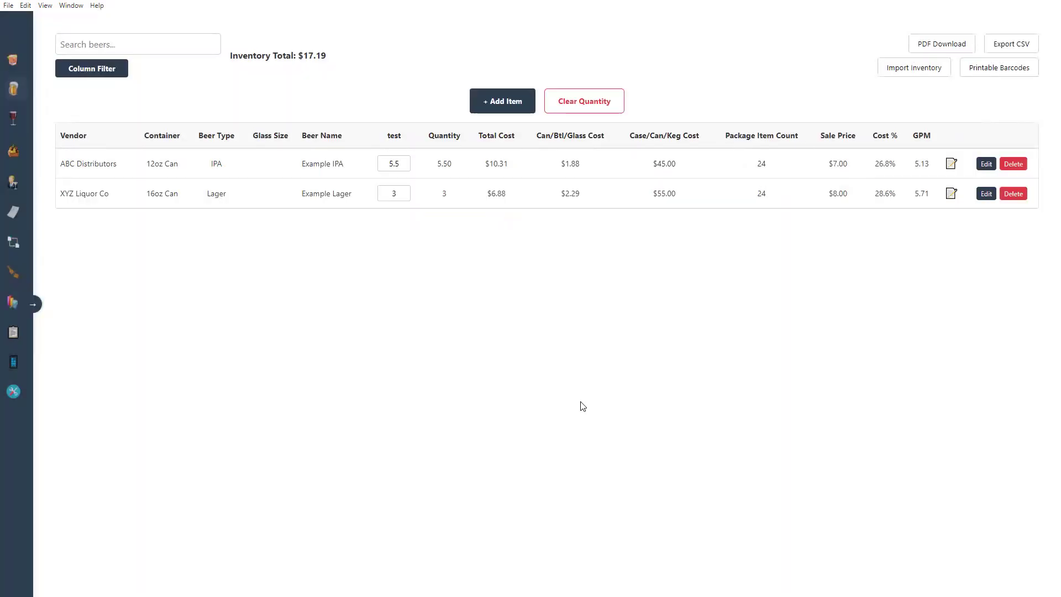
Download the metric beer import template, open it with fitted column widths, and review the container size options in row 2
{"action": "left_click", "coordinate": [901, 73]}
{"action": "left_click", "coordinate": [562, 308]}
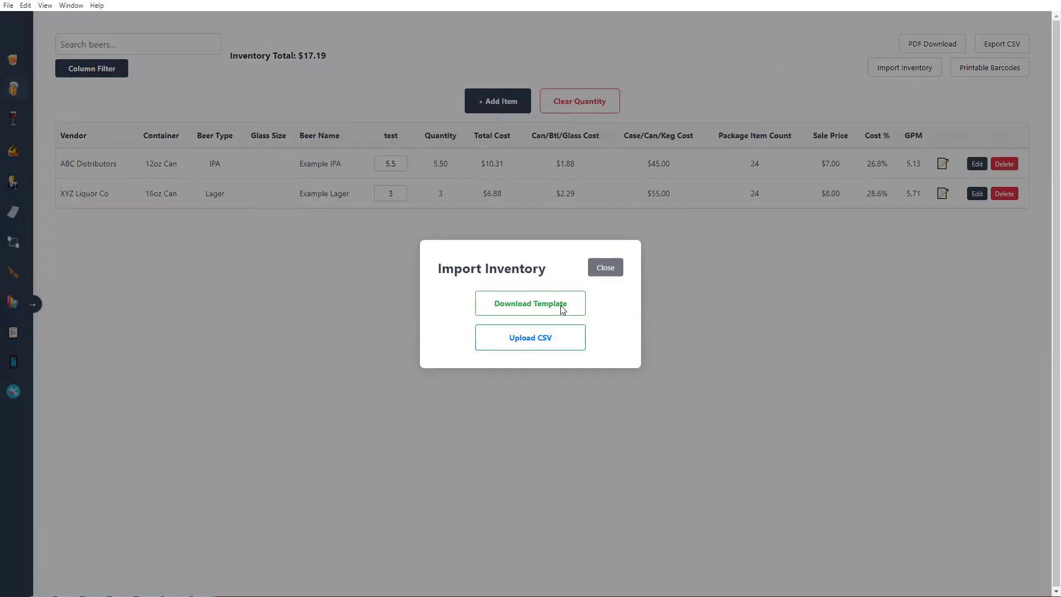
{"action": "left_click", "coordinate": [689, 332]}
{"action": "left_click", "coordinate": [564, 297]}
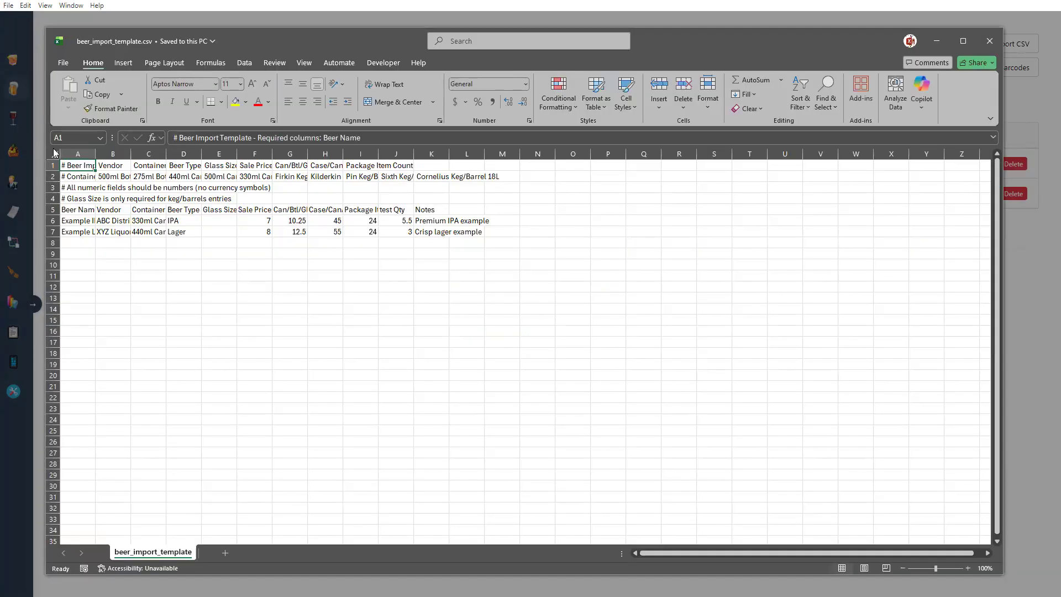
{"action": "left_click", "coordinate": [53, 153]}
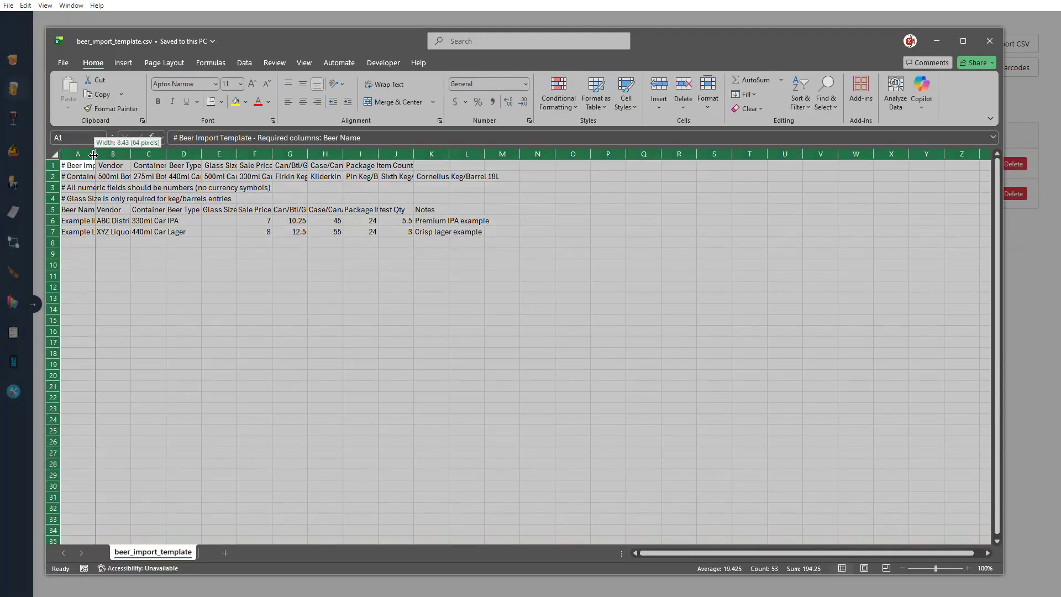
{"action": "double_click", "coordinate": [96, 154]}
{"action": "left_click", "coordinate": [209, 177]}
{"action": "left_click_drag", "start_coordinate": [298, 177], "coordinate": [863, 177]}
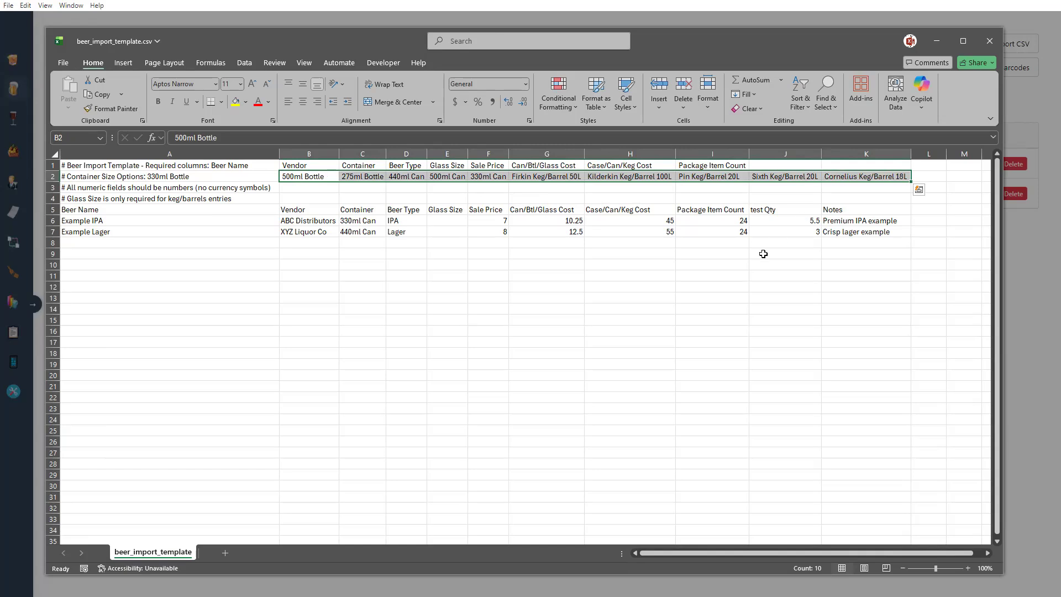
Try copying the Pin Keg/Barrel 20L option into Example IPA's container cell
{"action": "left_click", "coordinate": [695, 177]}
{"action": "key", "text": "ctrl+c"}
{"action": "left_click", "coordinate": [358, 221]}
{"action": "key", "text": "ctrl+v"}
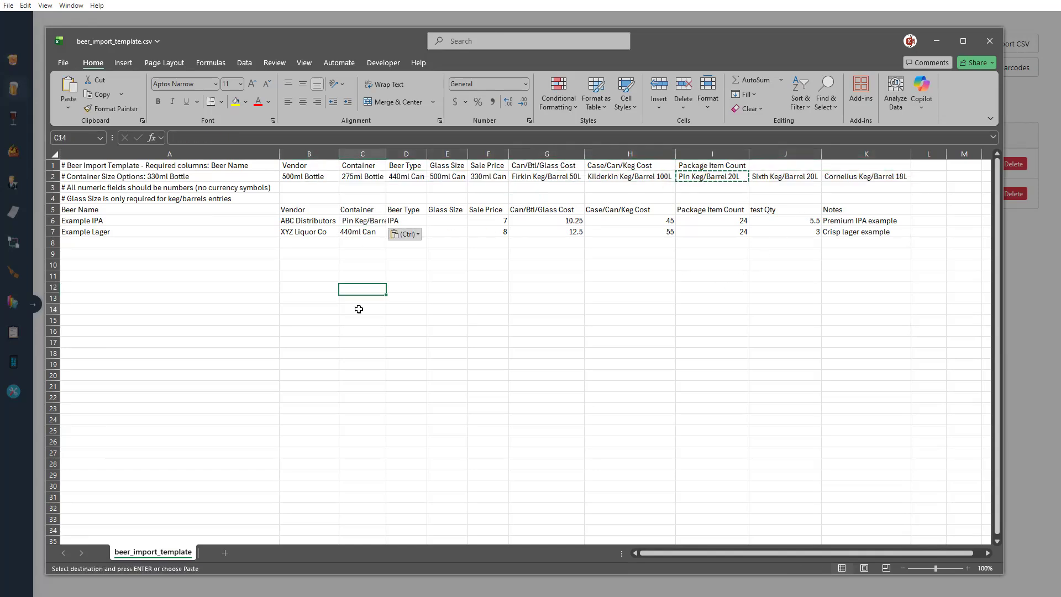
{"action": "key", "text": "ctrl+z"}
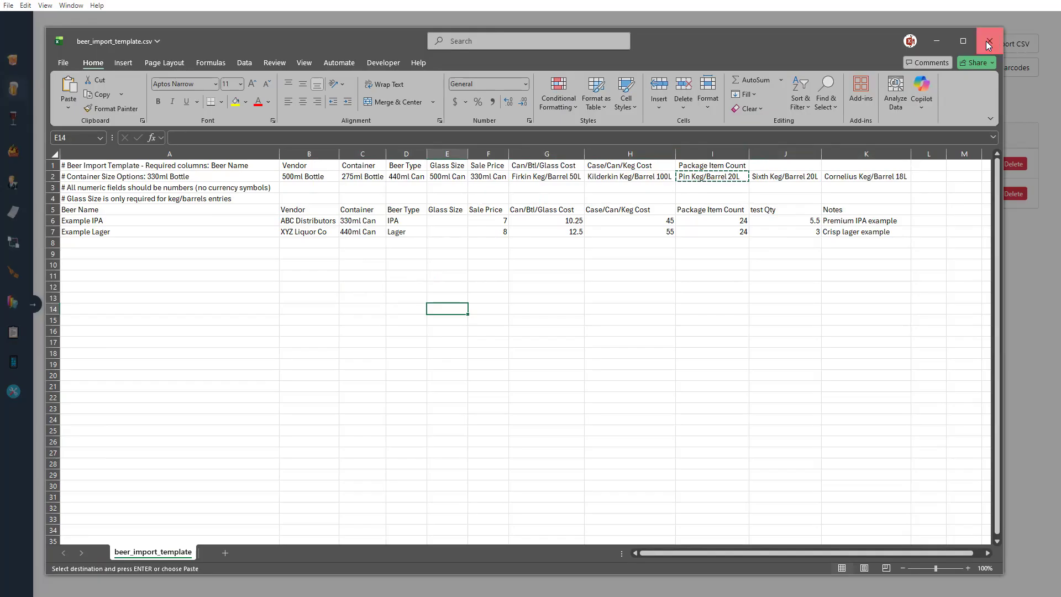
Close the metric beer template without saving and leave the beer inventory import without uploading a file
{"action": "left_click", "coordinate": [990, 41]}
{"action": "left_click", "coordinate": [569, 386]}
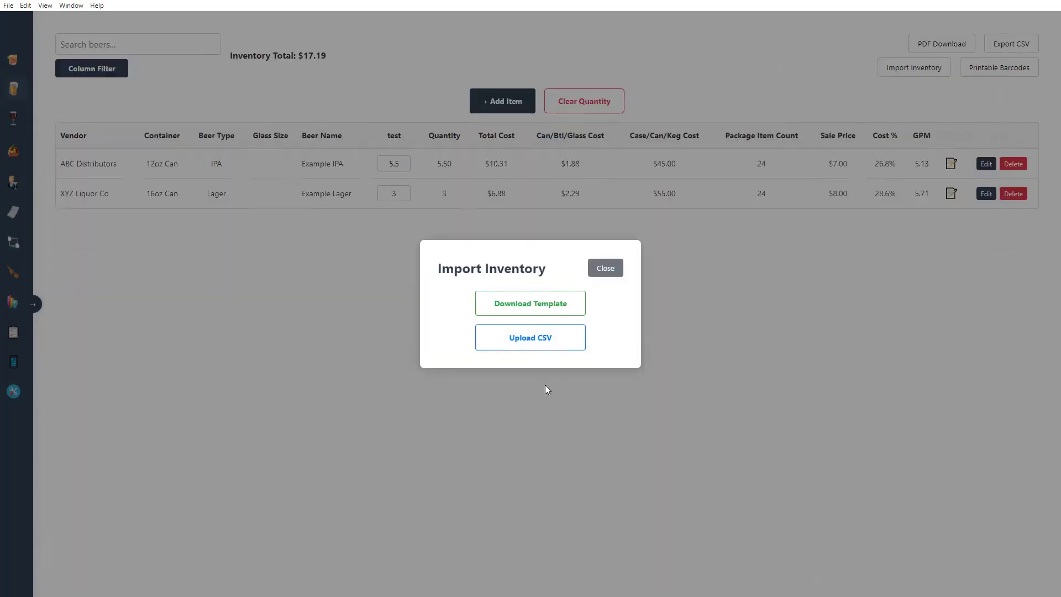
{"action": "left_click", "coordinate": [611, 270]}
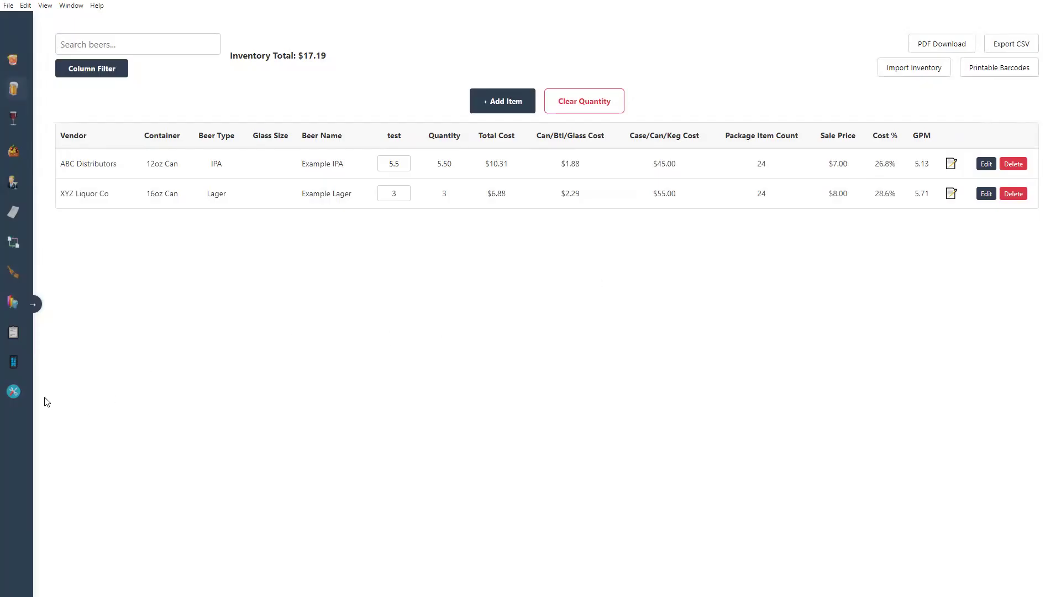
Check the wine pour size settings in metric, and set the measurement system to US Customary (oz)
{"action": "left_click", "coordinate": [13, 393]}
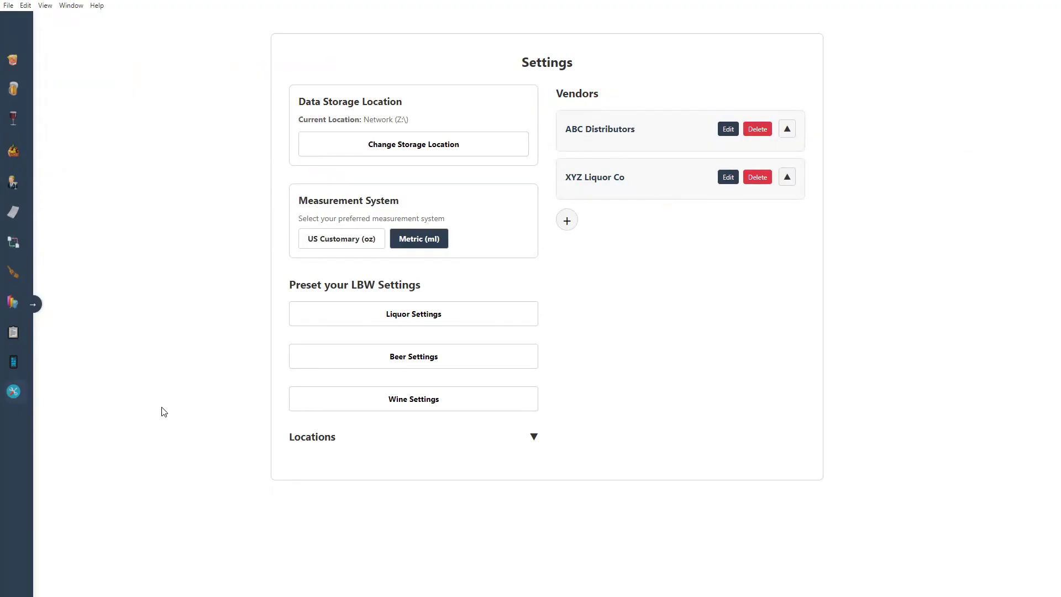
{"action": "left_click", "coordinate": [406, 407]}
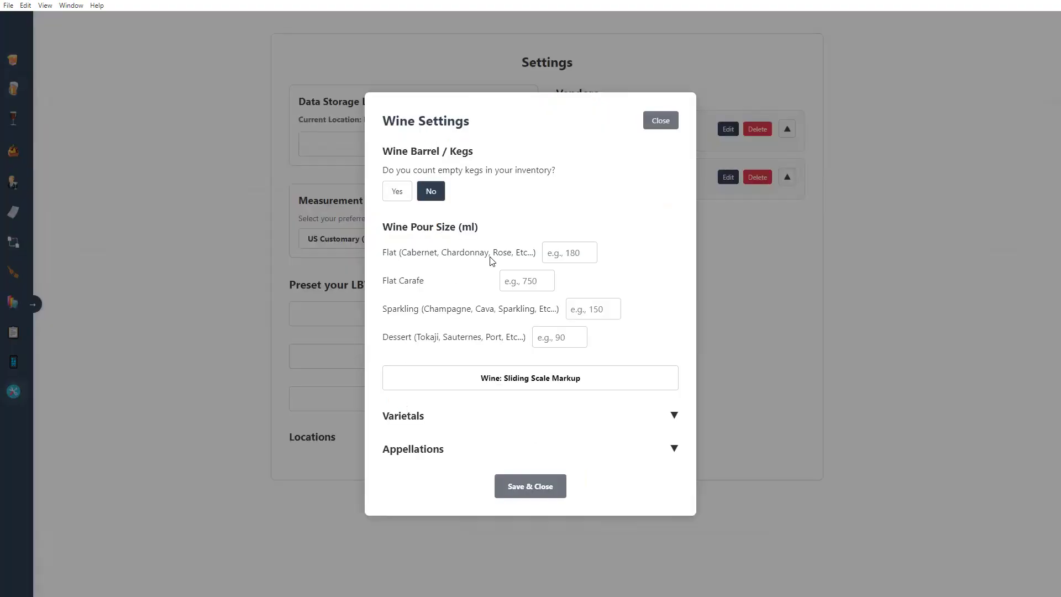
{"action": "left_click", "coordinate": [655, 126]}
{"action": "left_click", "coordinate": [358, 244]}
Set the wine pour sizes to 6 oz for Flat and 8 oz for Flat Carafe, and save the wine settings
{"action": "left_click", "coordinate": [379, 402]}
{"action": "left_click", "coordinate": [551, 257]}
{"action": "type", "text": "6"}
{"action": "key", "text": "Tab"}
{"action": "type", "text": "8"}
{"action": "key", "text": "Tab"}
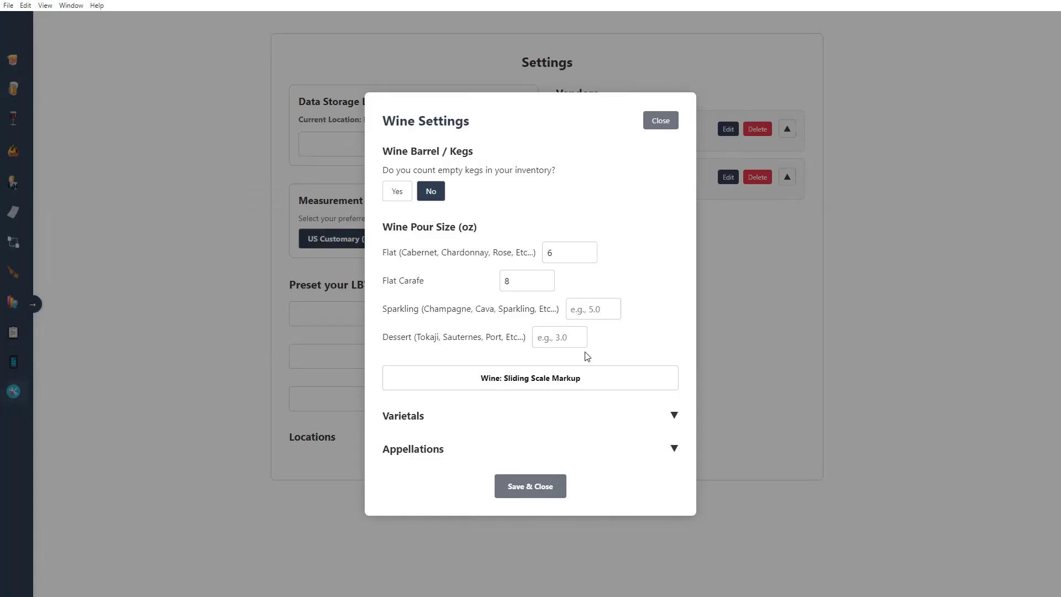
{"action": "left_click", "coordinate": [539, 490]}
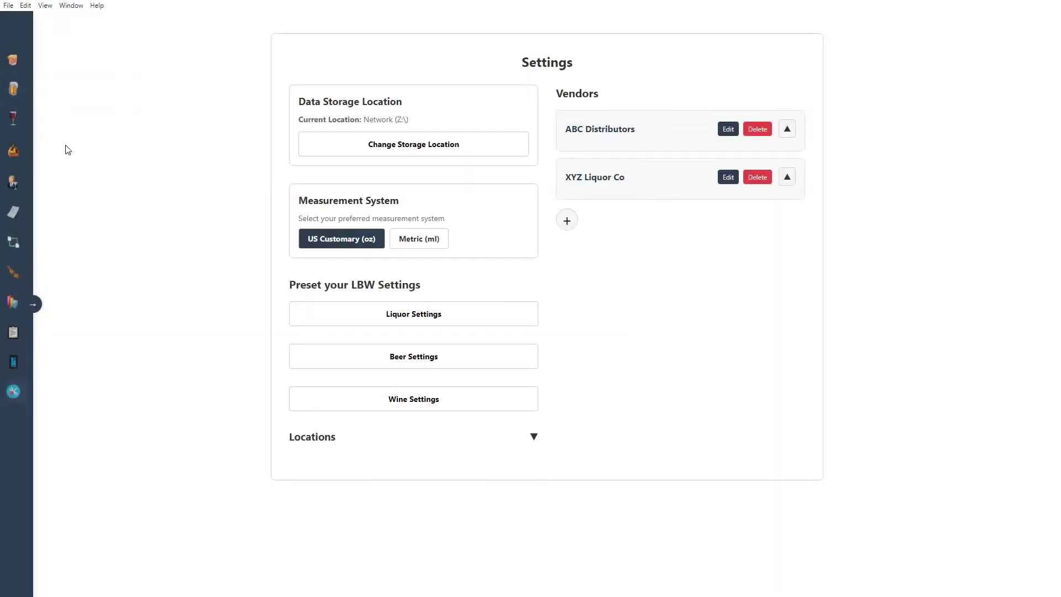
Download the wine import template as wine_import_template.csv and open it with all column widths fitted
{"action": "left_click", "coordinate": [25, 115]}
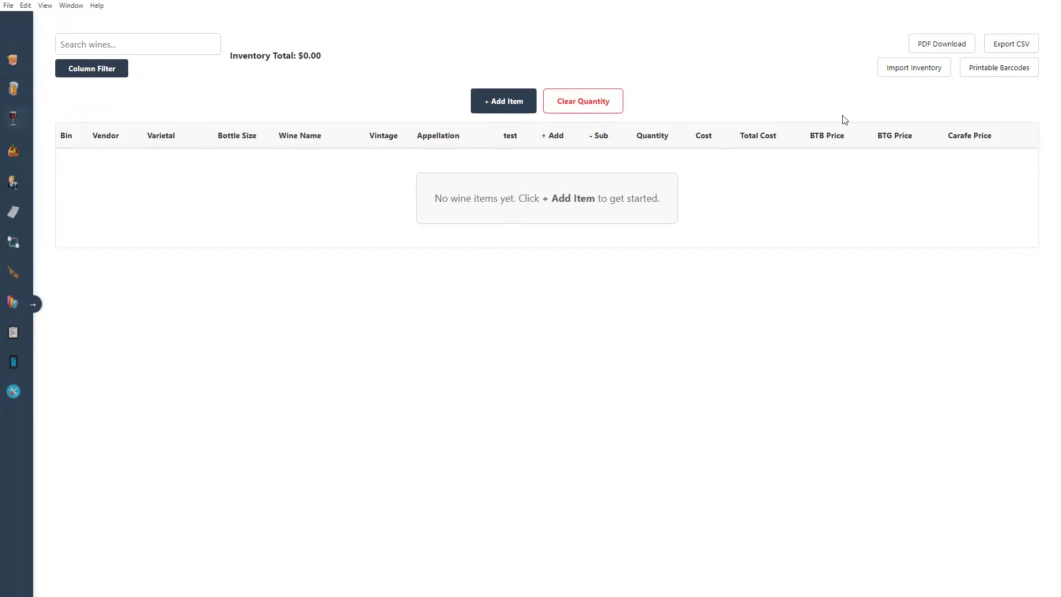
{"action": "left_click", "coordinate": [906, 70]}
{"action": "left_click", "coordinate": [561, 306]}
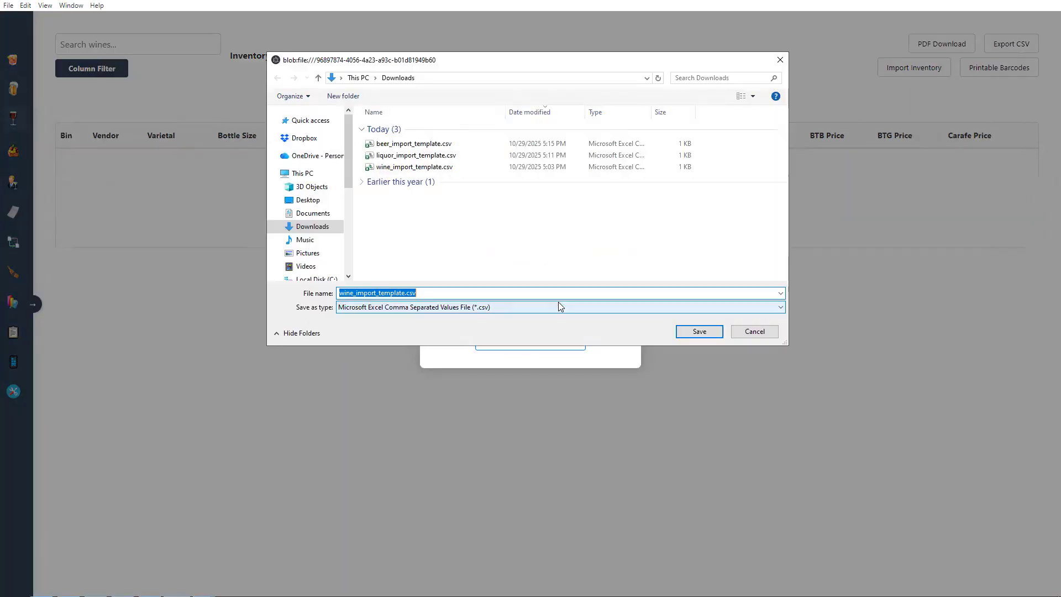
{"action": "left_click", "coordinate": [694, 331]}
{"action": "left_click", "coordinate": [557, 295]}
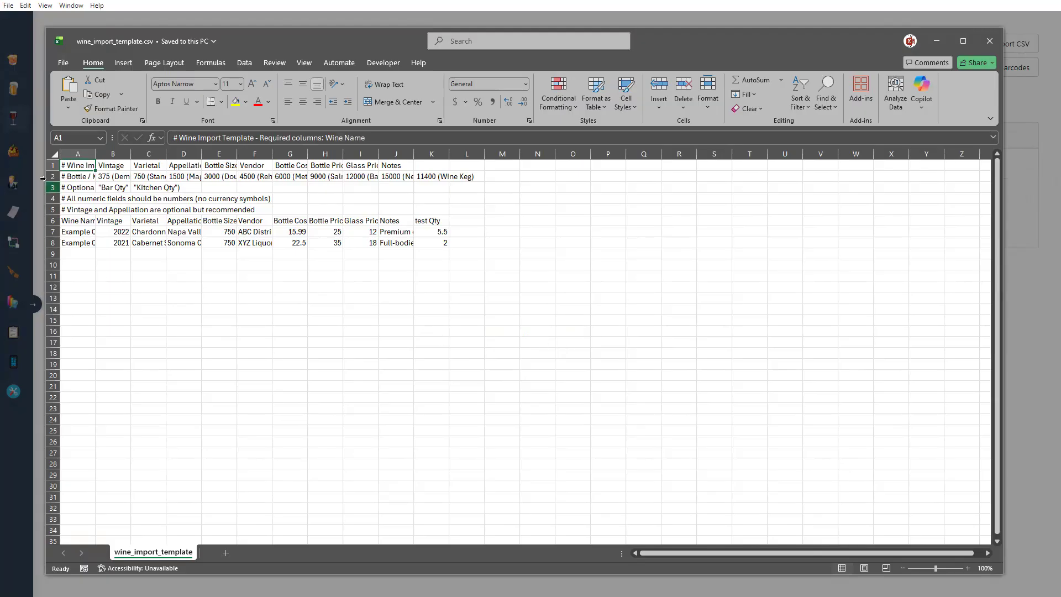
{"action": "left_click", "coordinate": [53, 154]}
{"action": "double_click", "coordinate": [96, 154]}
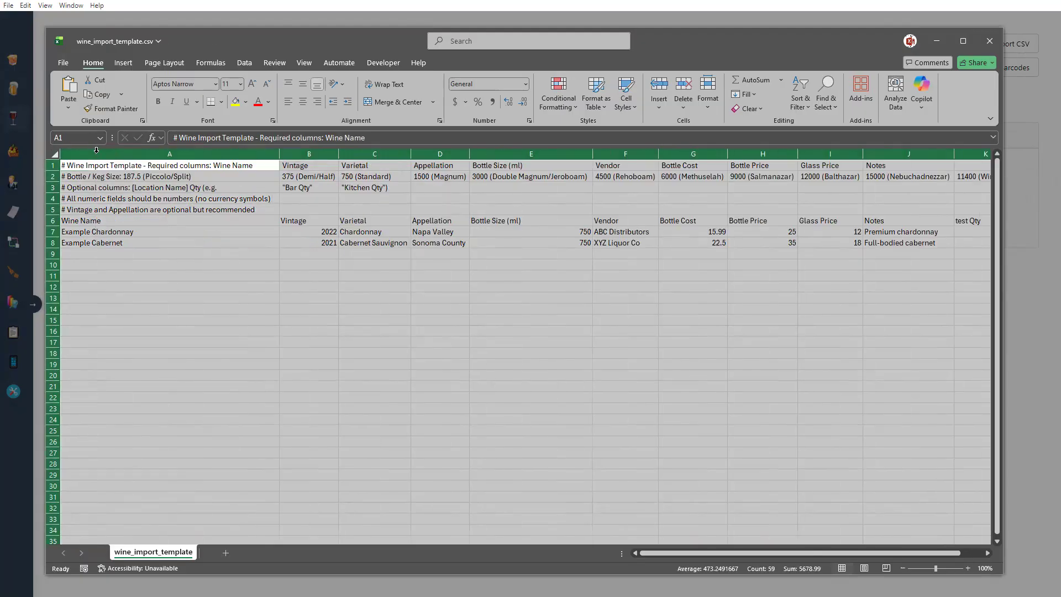
Leave the wine import and review the bottle cost range and markup percentage in the wine sliding scale markup, saving nothing
{"action": "left_click", "coordinate": [31, 245]}
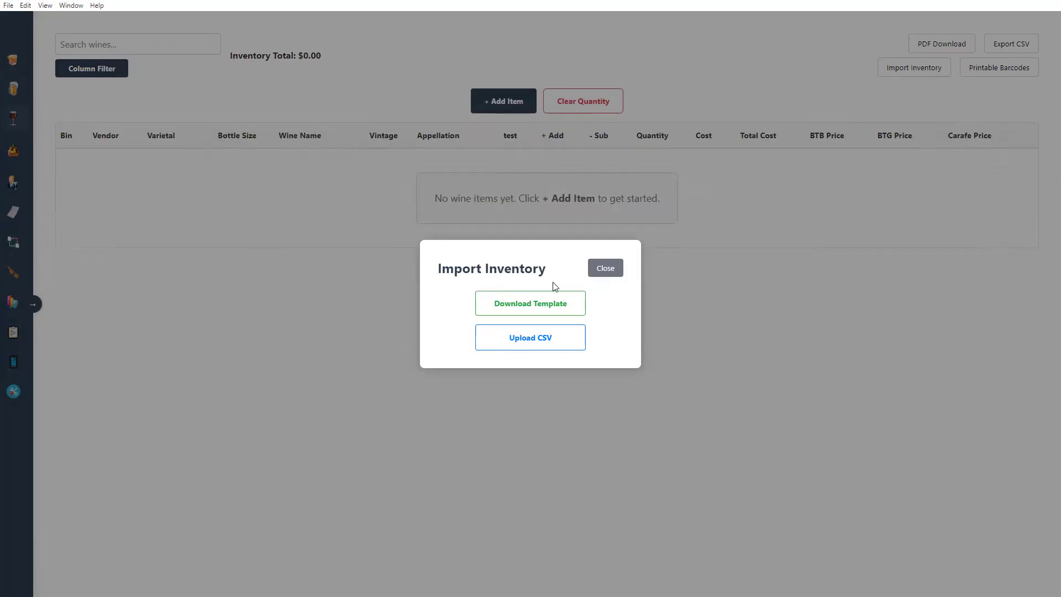
{"action": "left_click", "coordinate": [605, 268]}
{"action": "left_click", "coordinate": [17, 392]}
{"action": "left_click", "coordinate": [419, 397]}
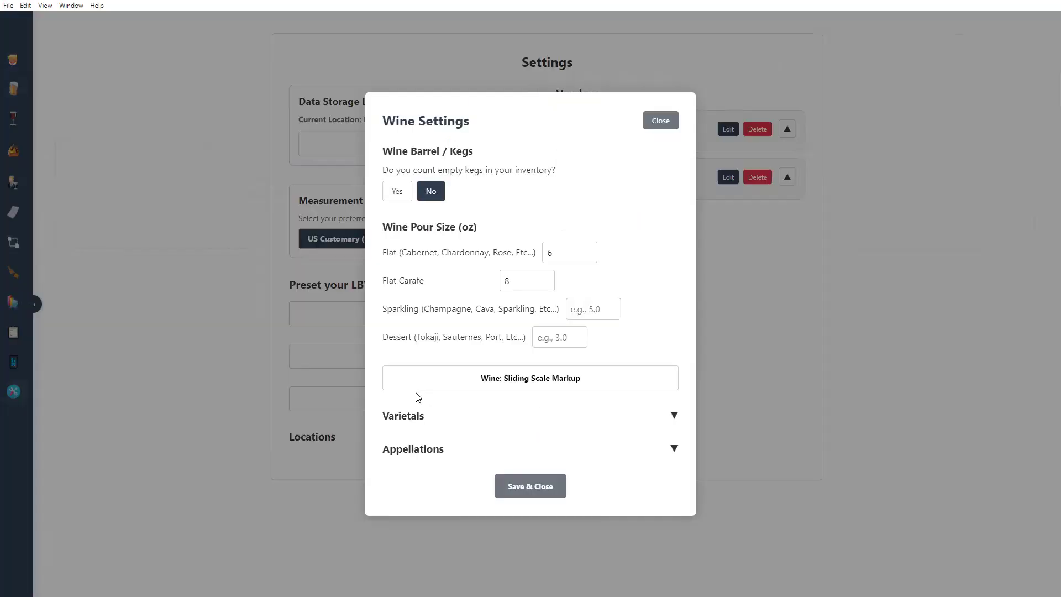
{"action": "left_click", "coordinate": [575, 382]}
{"action": "left_click", "coordinate": [419, 312]}
{"action": "left_click", "coordinate": [487, 310]}
{"action": "left_click", "coordinate": [608, 310]}
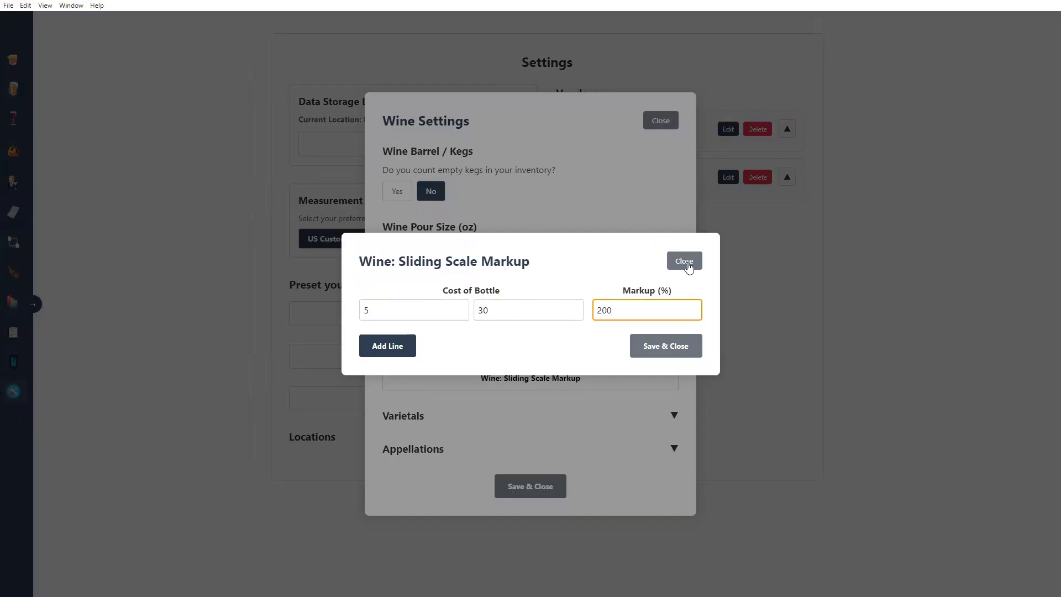
{"action": "left_click", "coordinate": [419, 310]}
{"action": "left_click", "coordinate": [514, 310]}
{"action": "key", "text": "Tab"}
{"action": "left_click", "coordinate": [684, 261]}
{"action": "left_click", "coordinate": [656, 123]}
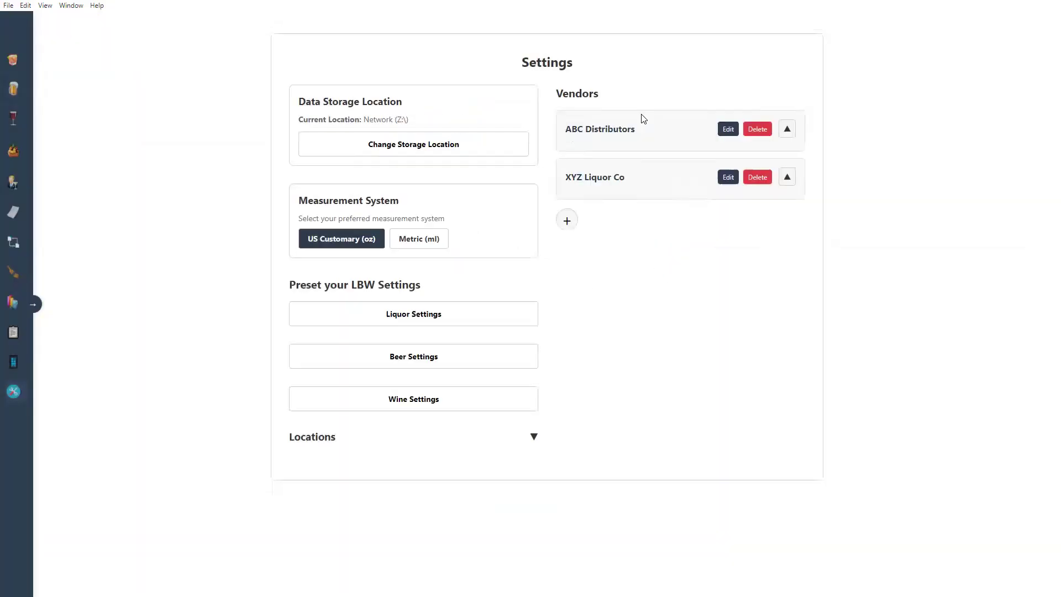
Show the wine inventory, return to the wine template, and examine the bottle and keg size options in row 2
{"action": "left_click", "coordinate": [13, 124]}
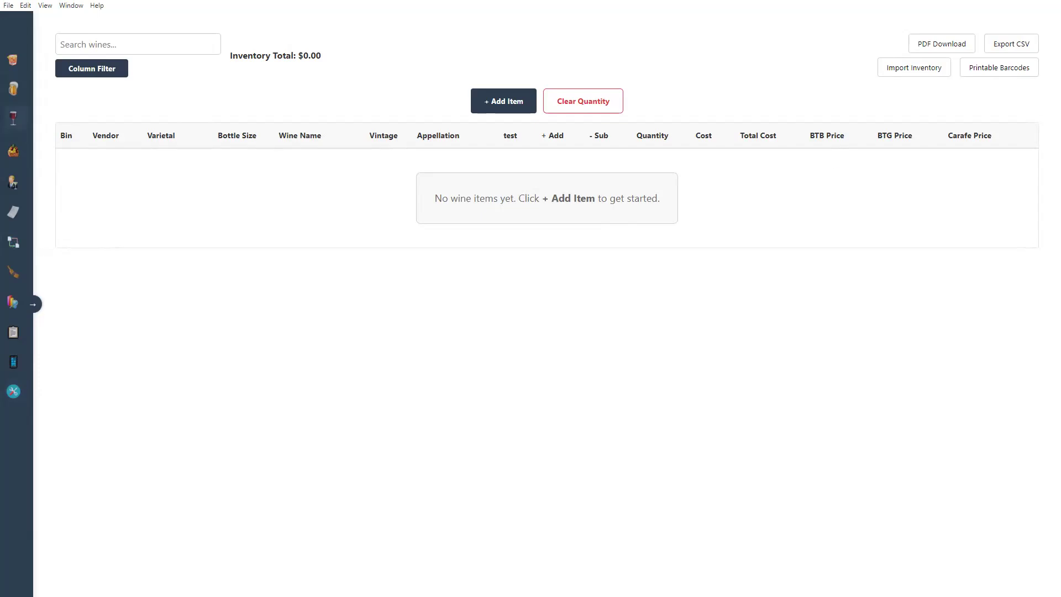
{"action": "key", "text": "alt+Tab"}
{"action": "left_click", "coordinate": [437, 306]}
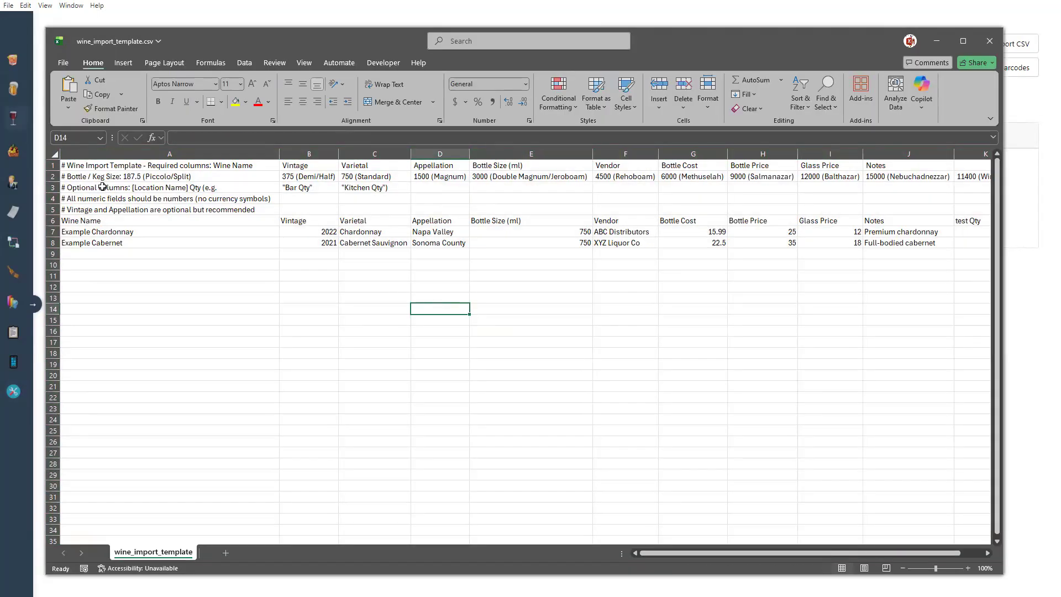
{"action": "left_click", "coordinate": [129, 177]}
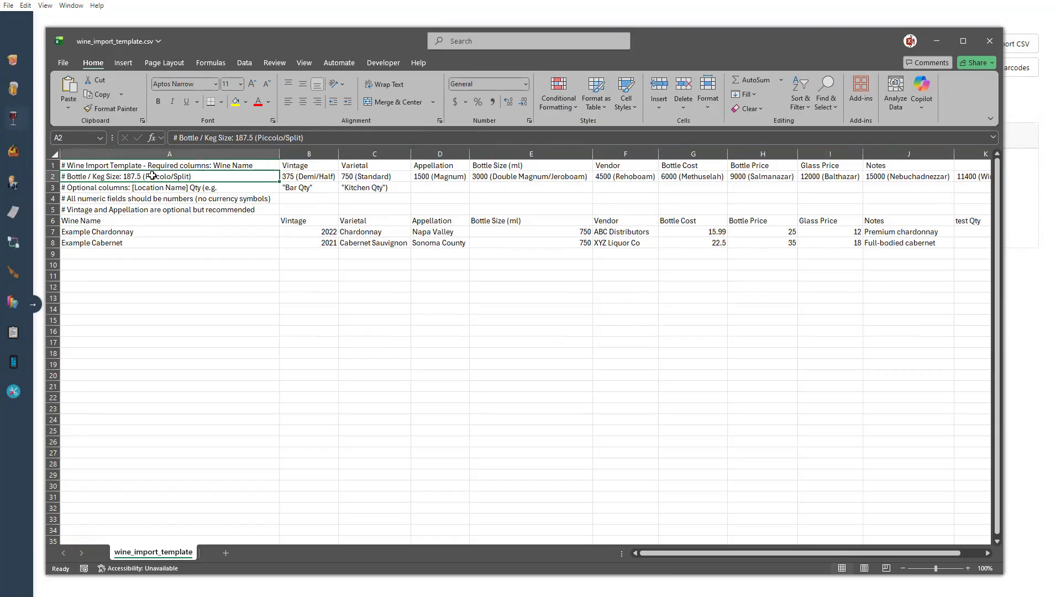
{"action": "left_click_drag", "start_coordinate": [571, 232], "coordinate": [550, 320]}
{"action": "left_click", "coordinate": [495, 175]}
{"action": "left_click", "coordinate": [446, 174]}
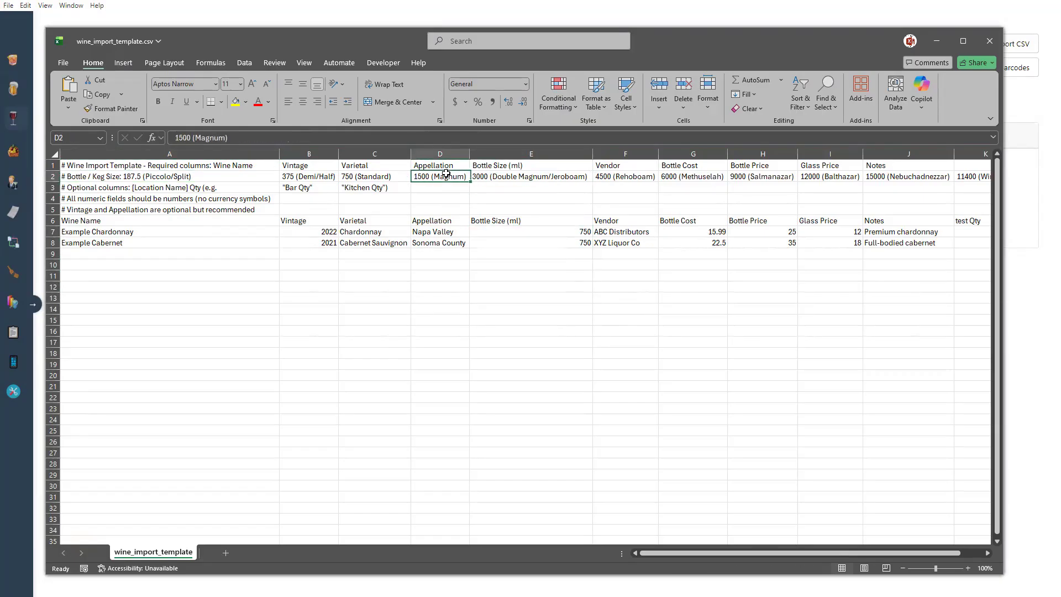
{"action": "left_click", "coordinate": [357, 177]}
{"action": "left_click", "coordinate": [319, 177]}
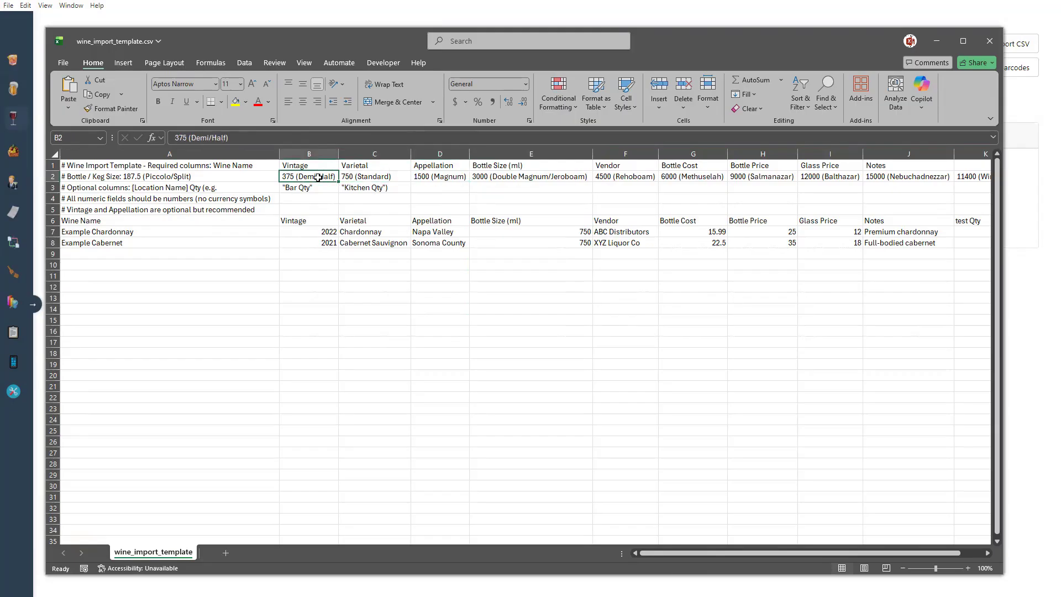
{"action": "left_click", "coordinate": [688, 178]}
{"action": "left_click", "coordinate": [758, 177]}
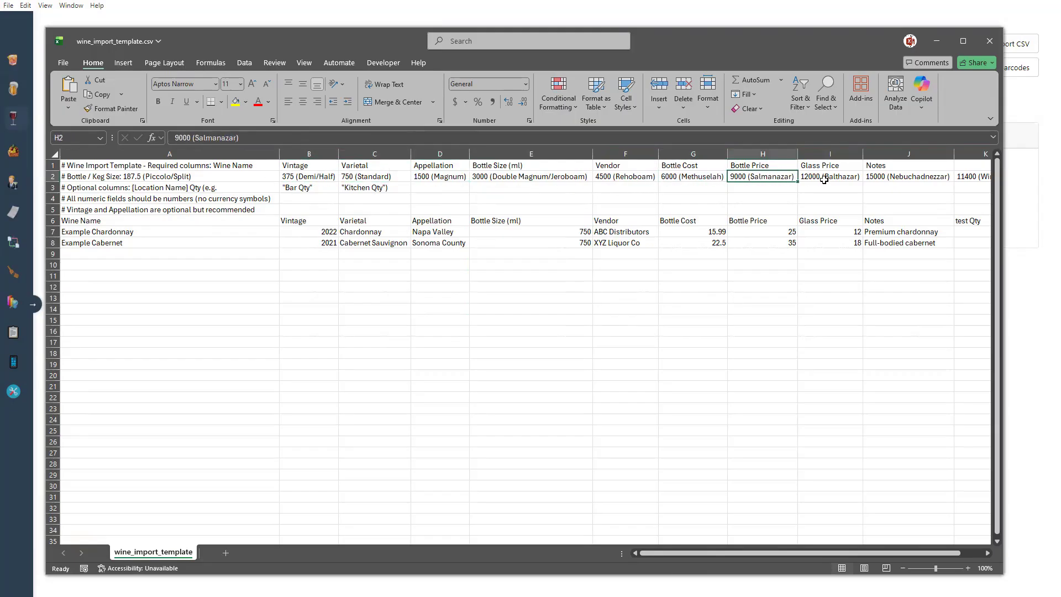
{"action": "left_click", "coordinate": [905, 178]}
{"action": "left_click", "coordinate": [961, 176]}
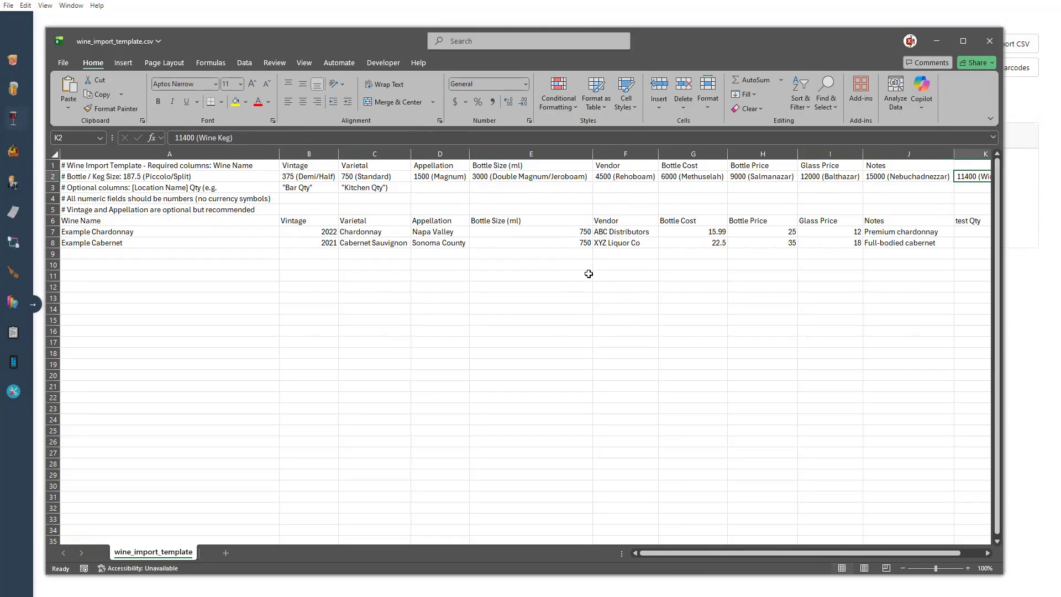
Examine the bottle size, varietal, appellation and vendor entries of the example wines in the template
{"action": "left_click_drag", "start_coordinate": [673, 552], "coordinate": [698, 552]}
{"action": "left_click_drag", "start_coordinate": [470, 235], "coordinate": [493, 389]}
{"action": "left_click", "coordinate": [637, 375]}
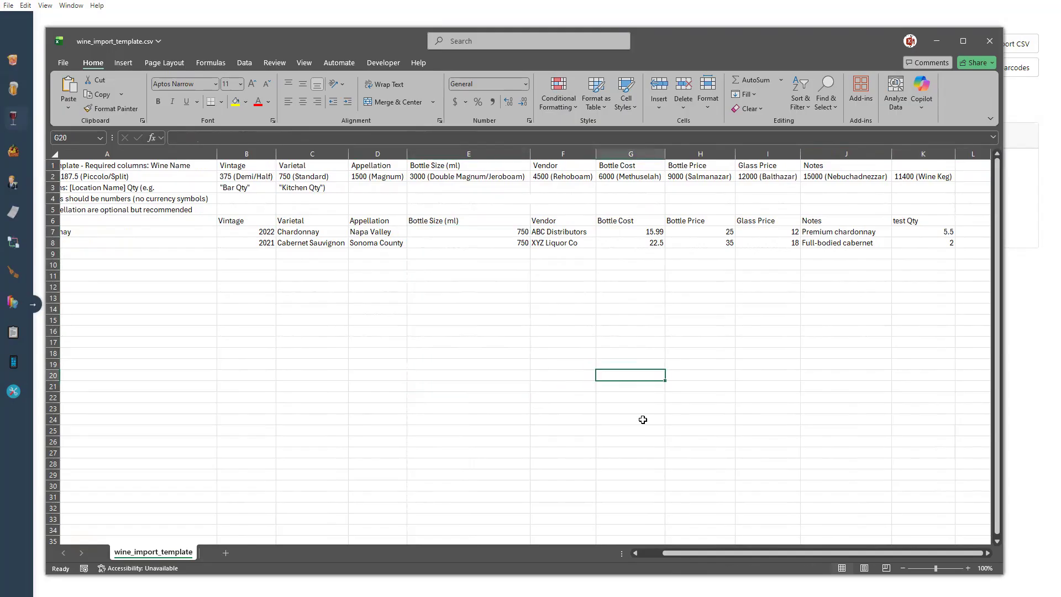
{"action": "left_click_drag", "start_coordinate": [698, 555], "coordinate": [656, 553]}
{"action": "left_click_drag", "start_coordinate": [369, 232], "coordinate": [434, 256]}
{"action": "left_click", "coordinate": [437, 316]}
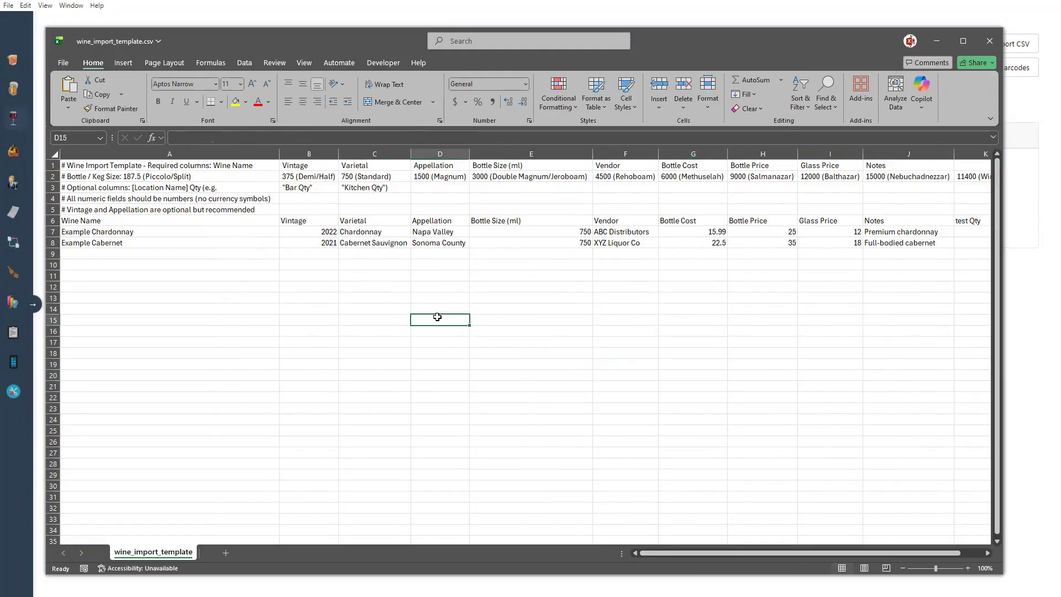
{"action": "left_click_drag", "start_coordinate": [629, 234], "coordinate": [624, 264]}
{"action": "left_click", "coordinate": [621, 336]}
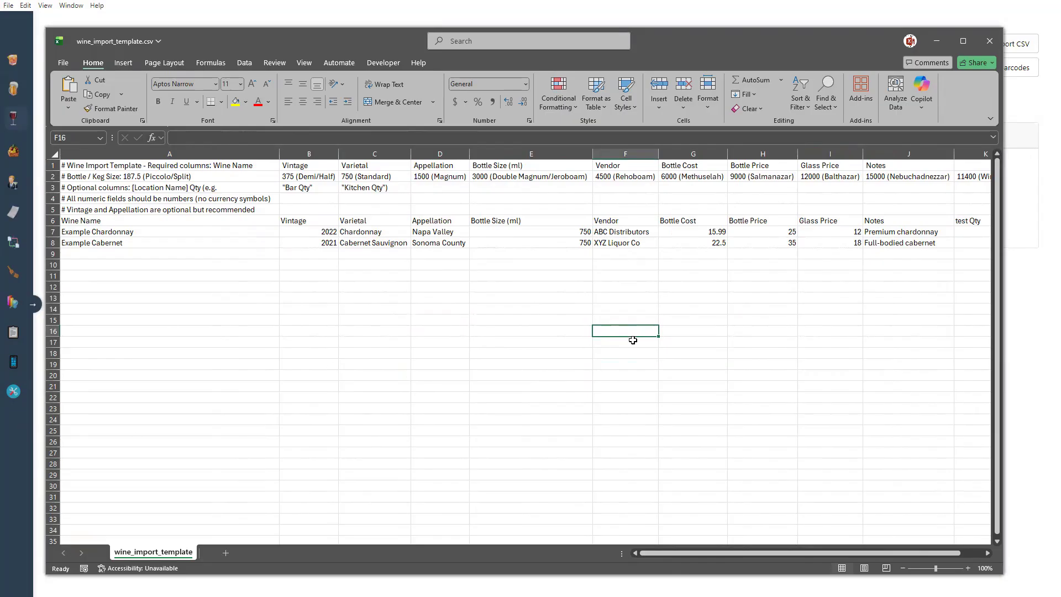
{"action": "left_click_drag", "start_coordinate": [369, 231], "coordinate": [423, 260]}
{"action": "left_click", "coordinate": [636, 319]}
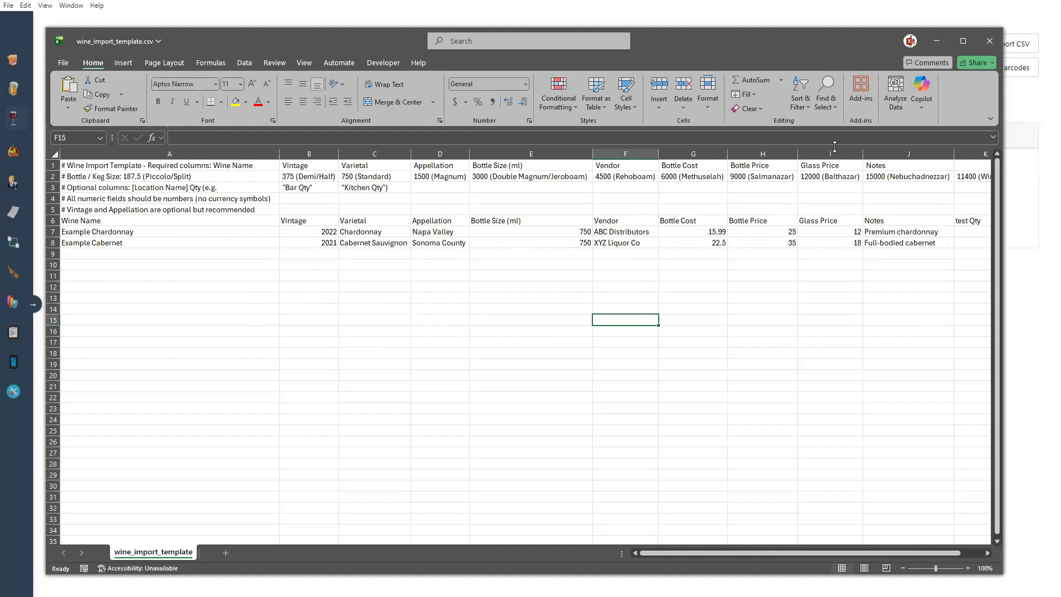
Close the wine template without saving and import its two example wines into the wine inventory
{"action": "left_click", "coordinate": [990, 41]}
{"action": "left_click", "coordinate": [559, 388]}
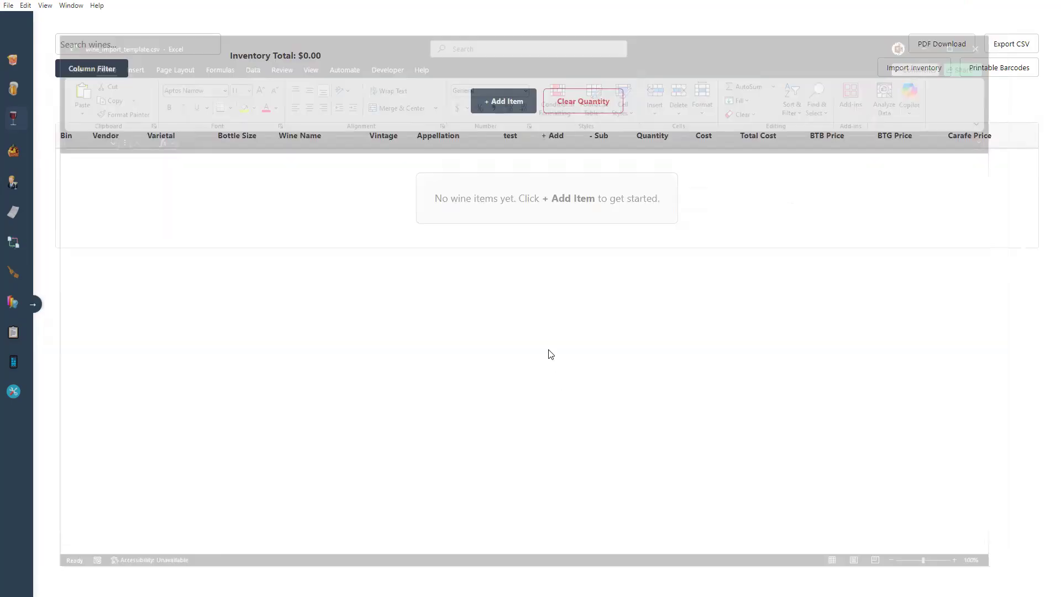
{"action": "left_click_drag", "start_coordinate": [865, 96], "coordinate": [901, 70]}
{"action": "left_click", "coordinate": [901, 69]}
{"action": "left_click", "coordinate": [544, 346]}
{"action": "double_click", "coordinate": [464, 143]}
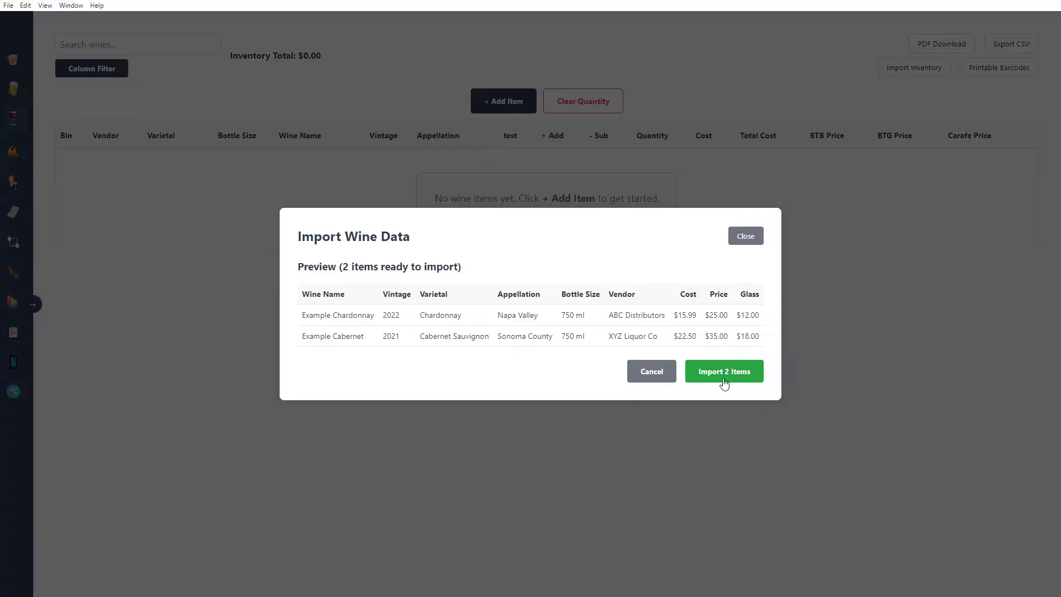
{"action": "left_click", "coordinate": [724, 383]}
{"action": "left_click", "coordinate": [604, 269]}
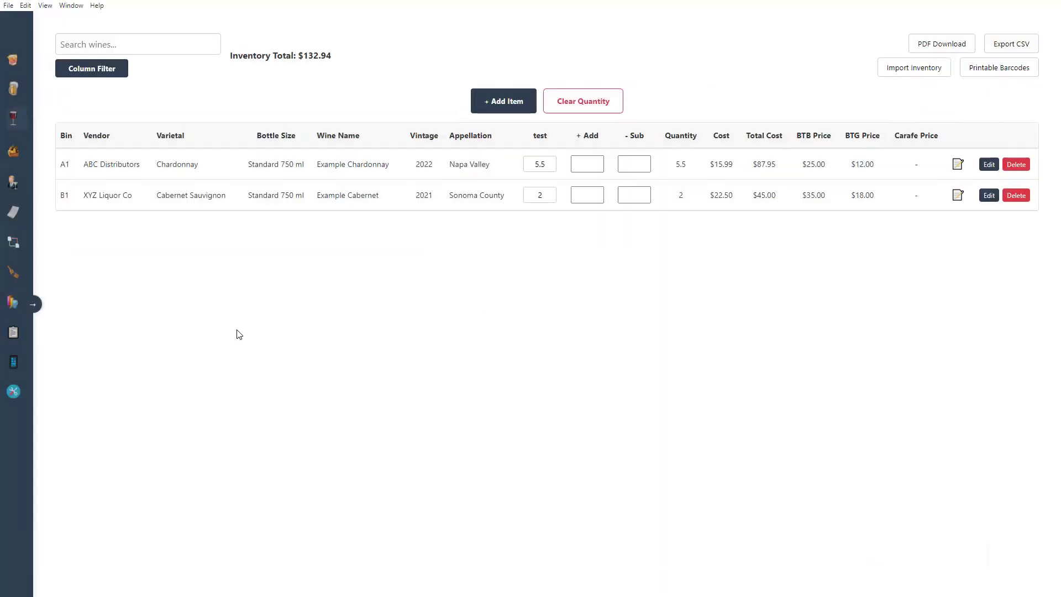
Delete all saved varietals and appellations from the wine settings, including Chardonnay and Cabernet Sauvignon, and save
{"action": "left_click", "coordinate": [14, 394]}
{"action": "left_click", "coordinate": [441, 396]}
{"action": "left_click", "coordinate": [575, 421]}
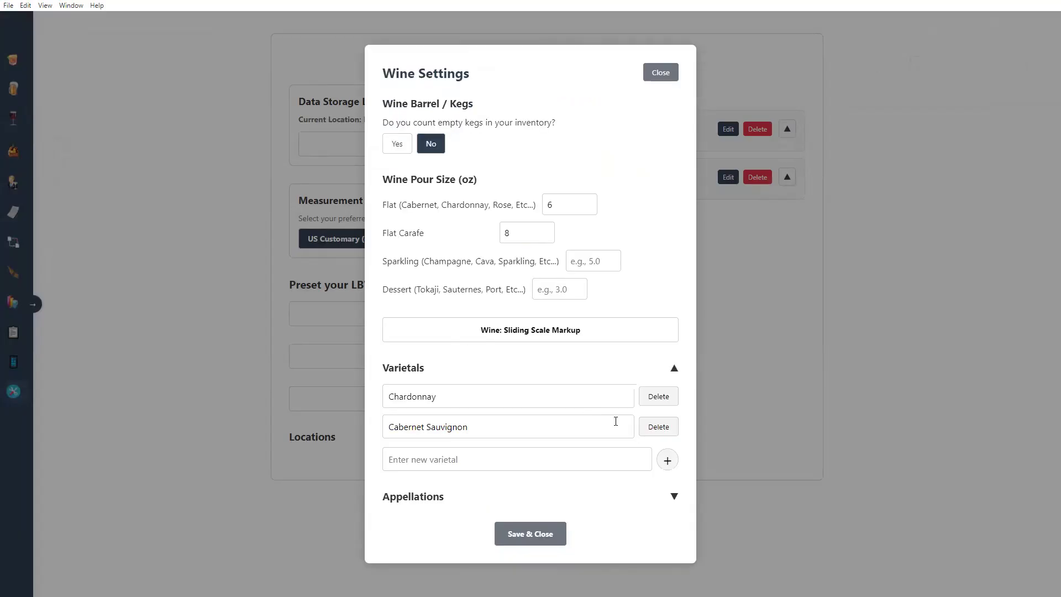
{"action": "left_click", "coordinate": [666, 403]}
{"action": "left_click", "coordinate": [666, 409]}
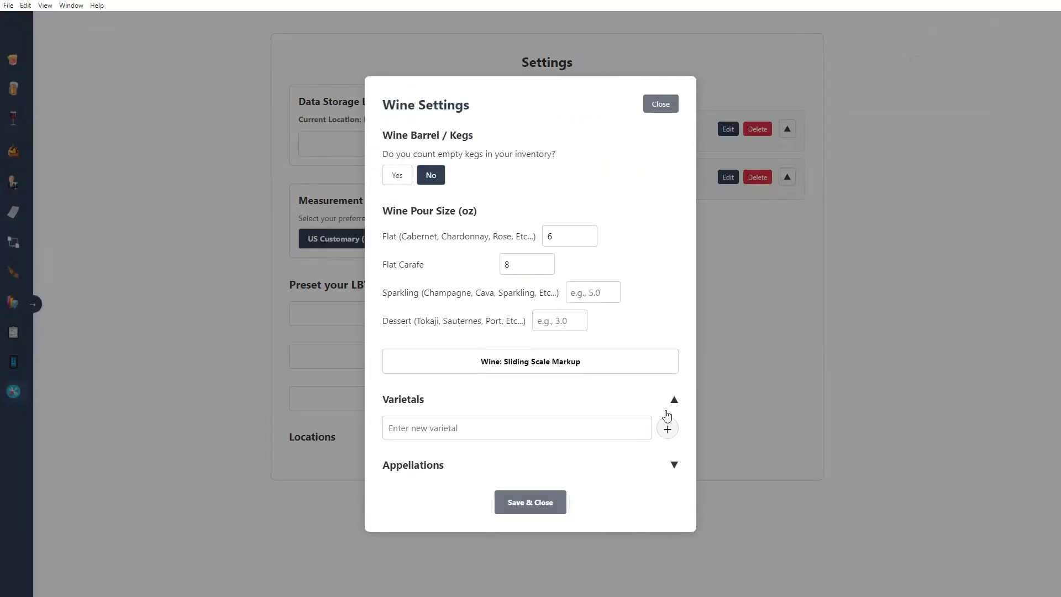
{"action": "left_click", "coordinate": [675, 466]}
{"action": "left_click", "coordinate": [656, 466]}
{"action": "left_click", "coordinate": [657, 463]}
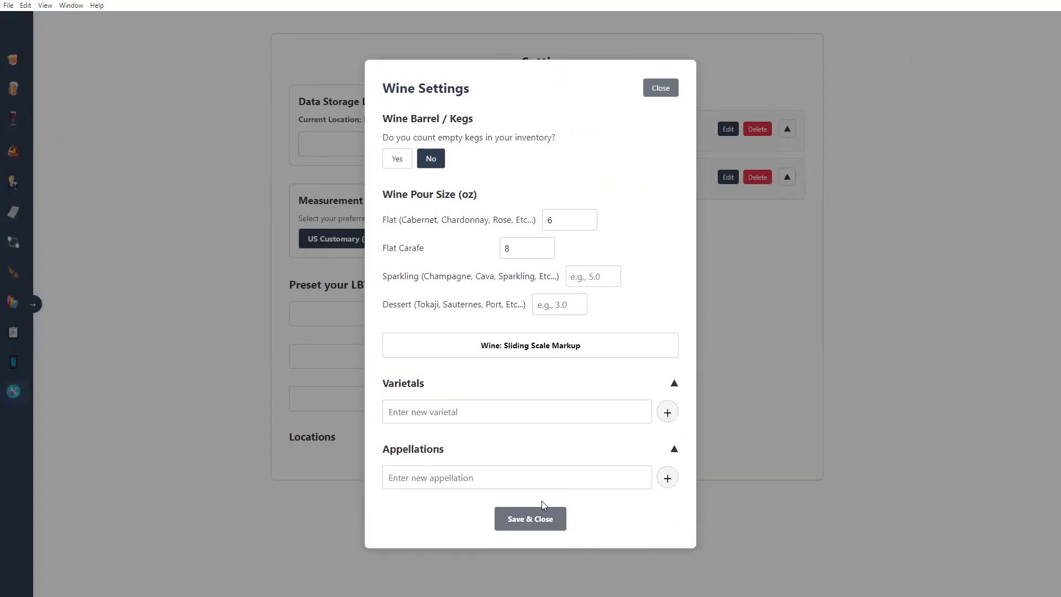
{"action": "left_click", "coordinate": [534, 514]}
Delete Example Chardonnay and Example Cabernet from the wine inventory
{"action": "left_click", "coordinate": [14, 118]}
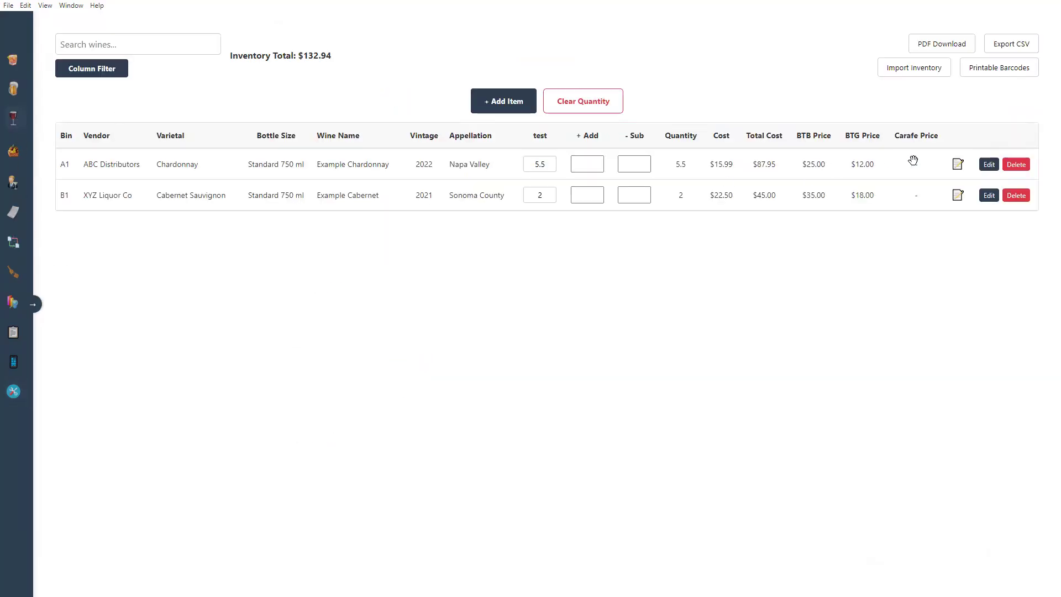
{"action": "left_click", "coordinate": [1022, 166]}
{"action": "left_click", "coordinate": [505, 319]}
{"action": "left_click", "coordinate": [1016, 164]}
{"action": "left_click", "coordinate": [556, 319]}
Upload the wine template CSV again and import both wines with their automatically created varietals and appellations
{"action": "left_click", "coordinate": [882, 67]}
{"action": "left_click", "coordinate": [540, 338]}
{"action": "double_click", "coordinate": [501, 145]}
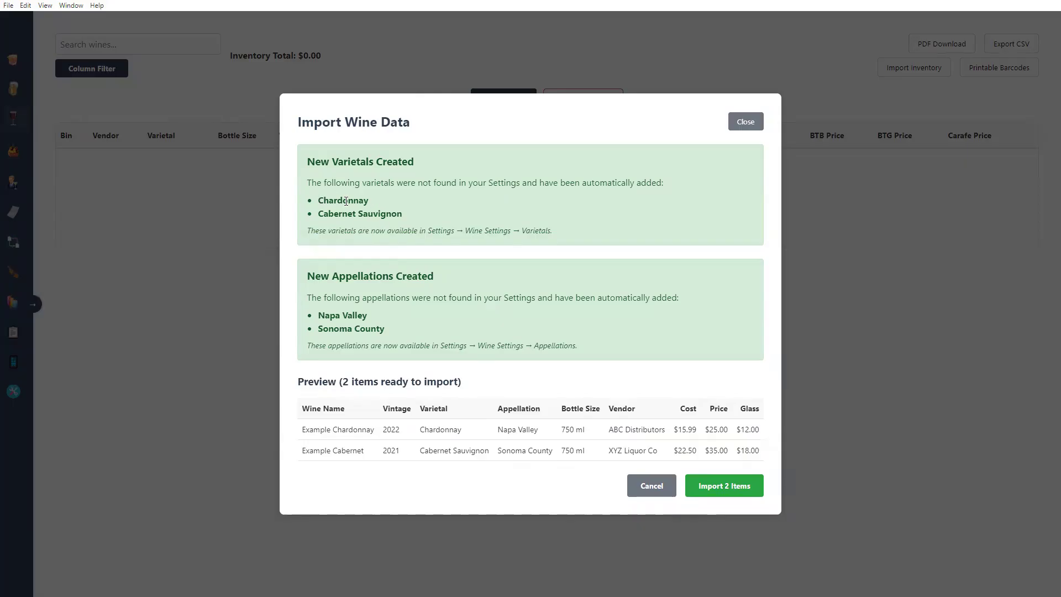
{"action": "left_click", "coordinate": [753, 490]}
{"action": "left_click", "coordinate": [605, 269]}
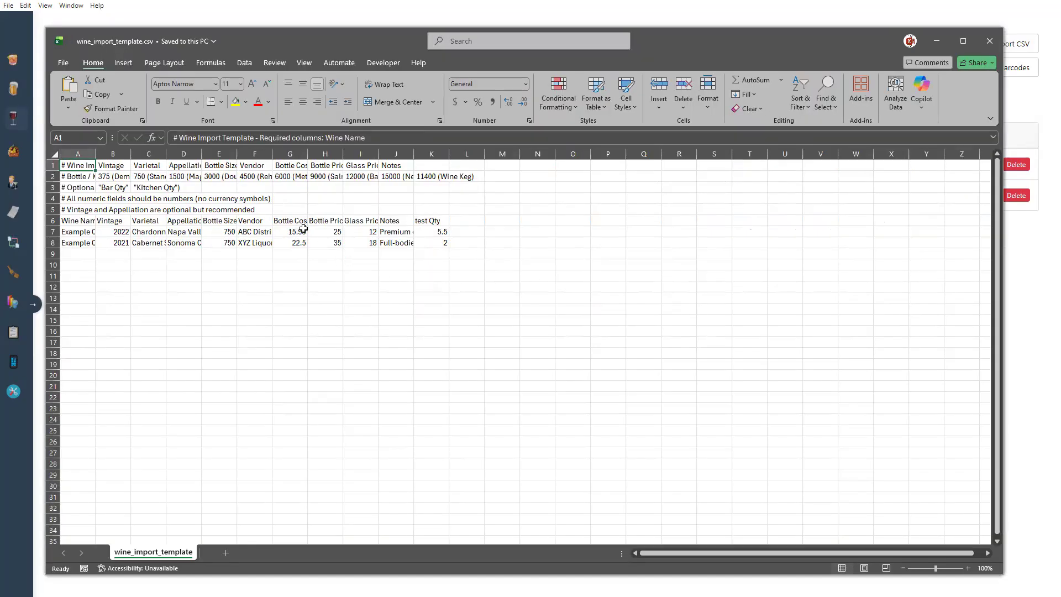
Reopen the wine template, fit the columns from Bottle Price to test Qty, and examine the bottle and glass prices
{"action": "left_click", "coordinate": [318, 152]}
{"action": "left_click_drag", "start_coordinate": [321, 154], "coordinate": [430, 154]}
{"action": "double_click", "coordinate": [375, 154]}
{"action": "left_click_drag", "start_coordinate": [357, 222], "coordinate": [410, 244]}
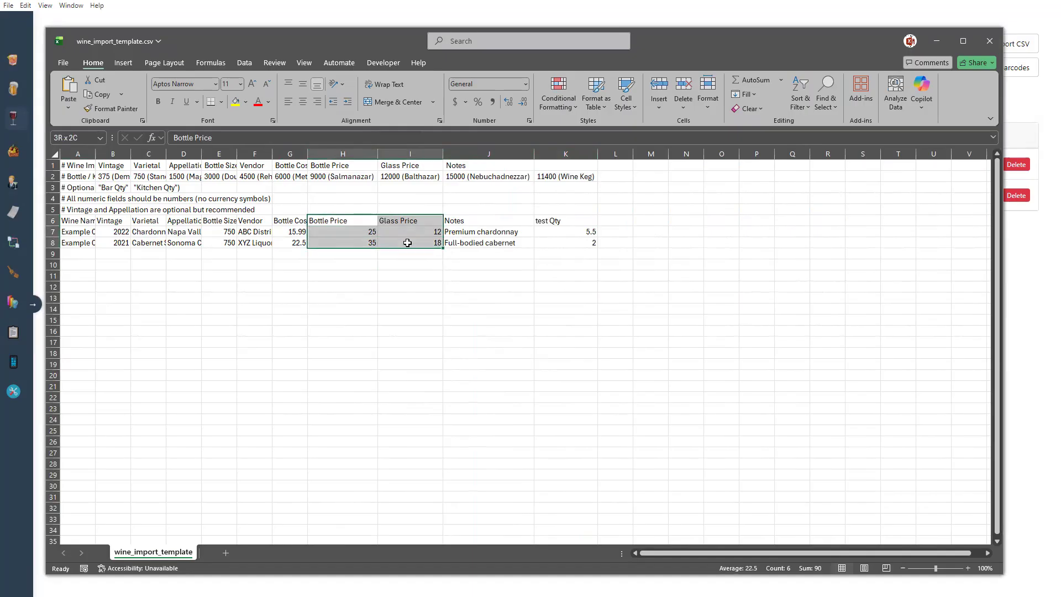
{"action": "left_click_drag", "start_coordinate": [348, 232], "coordinate": [412, 243]}
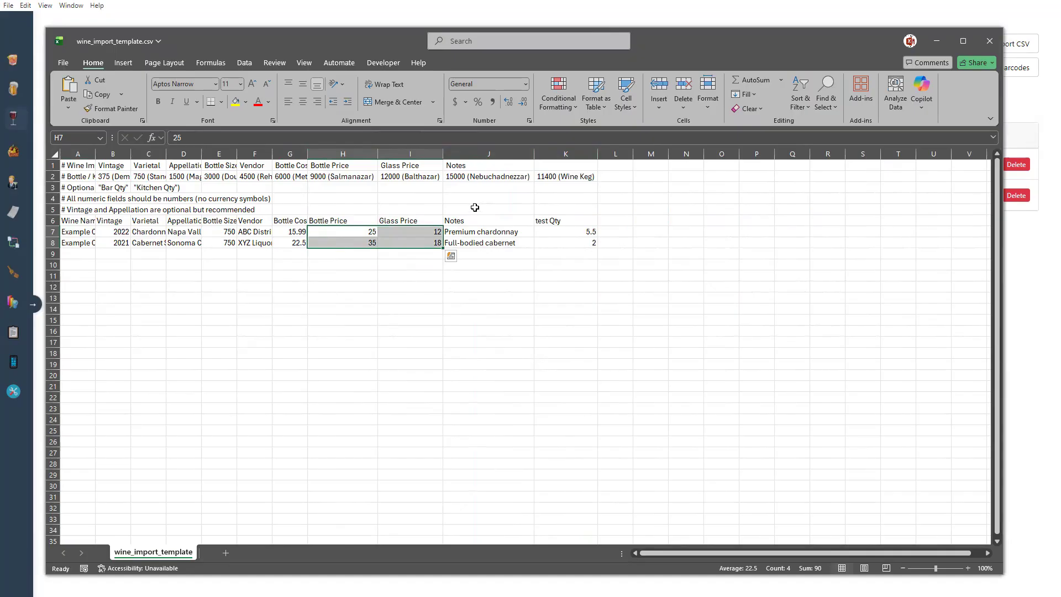
{"action": "left_click_drag", "start_coordinate": [356, 231], "coordinate": [407, 241]}
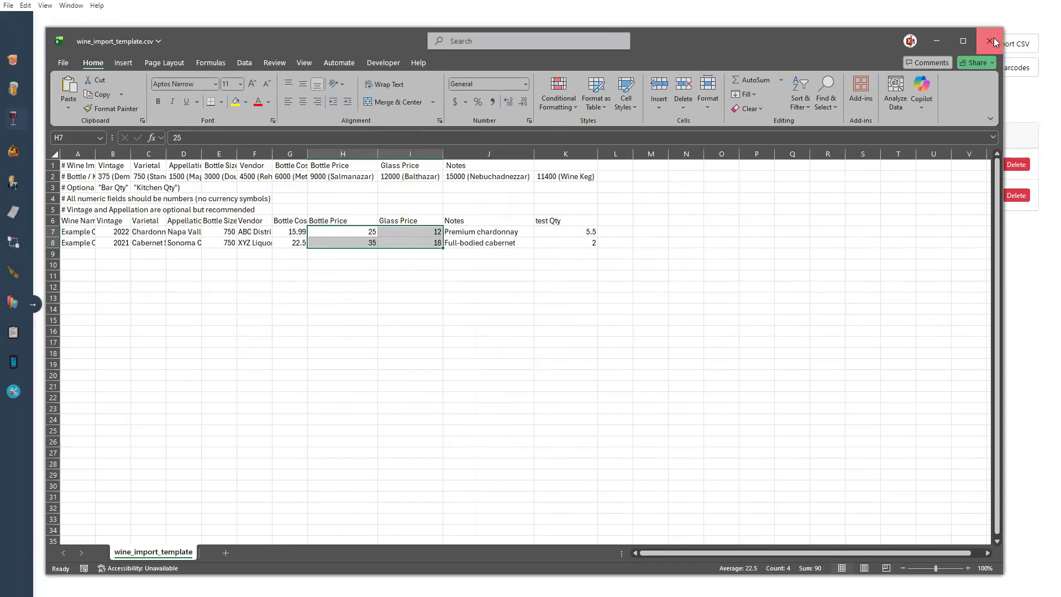
Move the wine template aside to compare it with the wine inventory, and close it without saving the changes
{"action": "left_click_drag", "start_coordinate": [825, 52], "coordinate": [890, 234]}
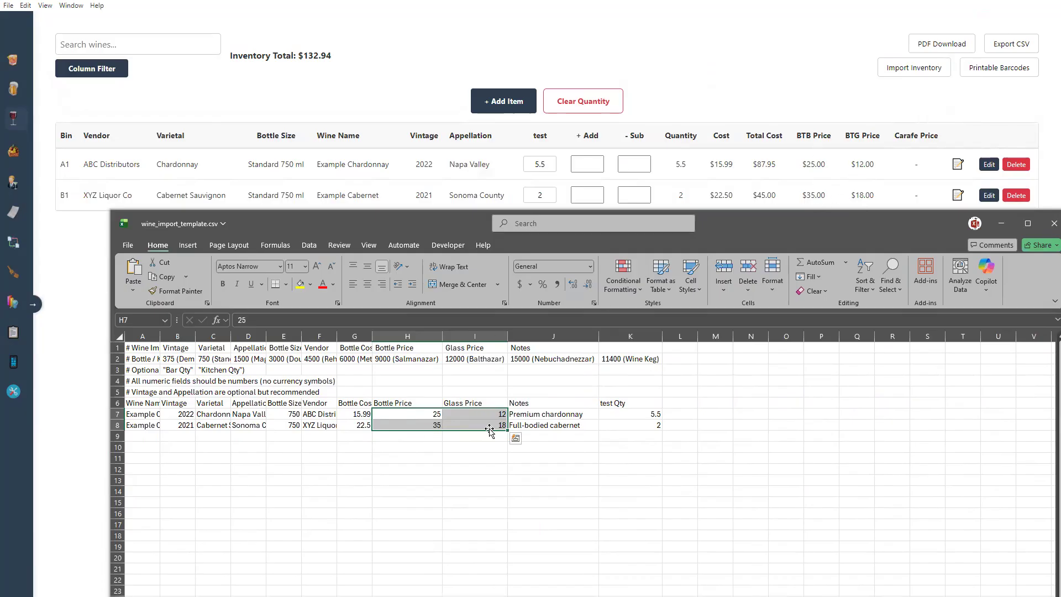
{"action": "left_click_drag", "start_coordinate": [998, 227], "coordinate": [866, 180]}
{"action": "left_click", "coordinate": [919, 176]}
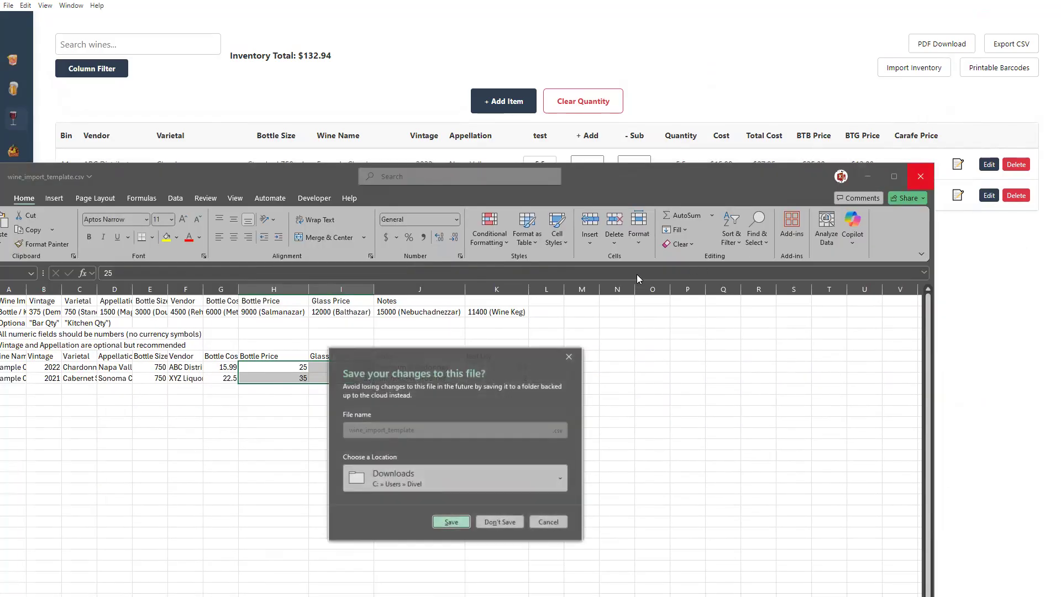
{"action": "left_click", "coordinate": [501, 521]}
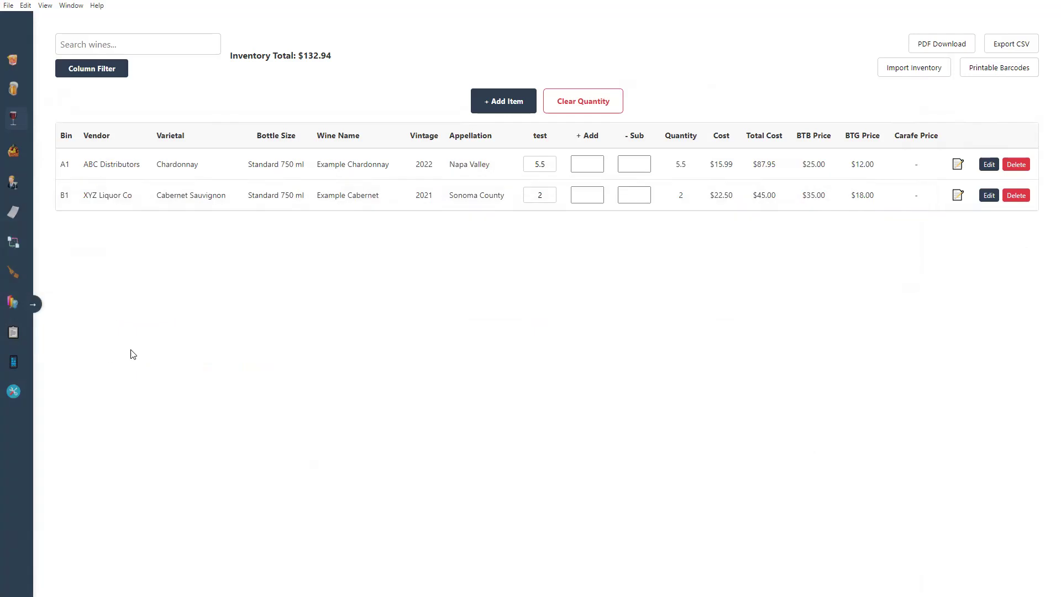
Edit Example Cabernet to use the Flat wine type with the Carafe option, and save the changes
{"action": "left_click", "coordinate": [988, 197]}
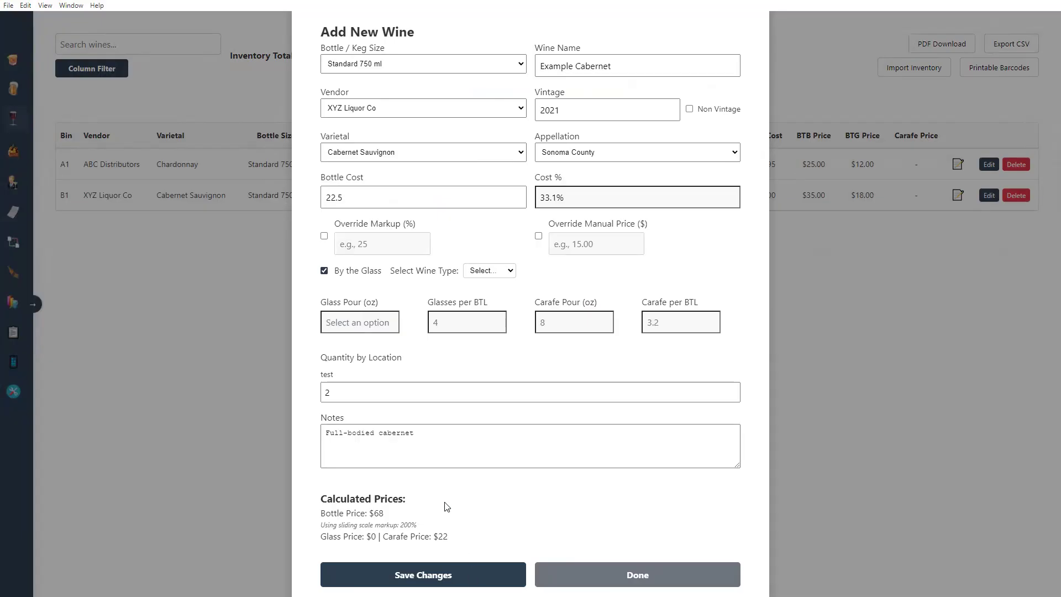
{"action": "left_click", "coordinate": [489, 273]}
{"action": "left_click", "coordinate": [487, 288]}
{"action": "left_click", "coordinate": [631, 273]}
{"action": "left_click", "coordinate": [627, 281]}
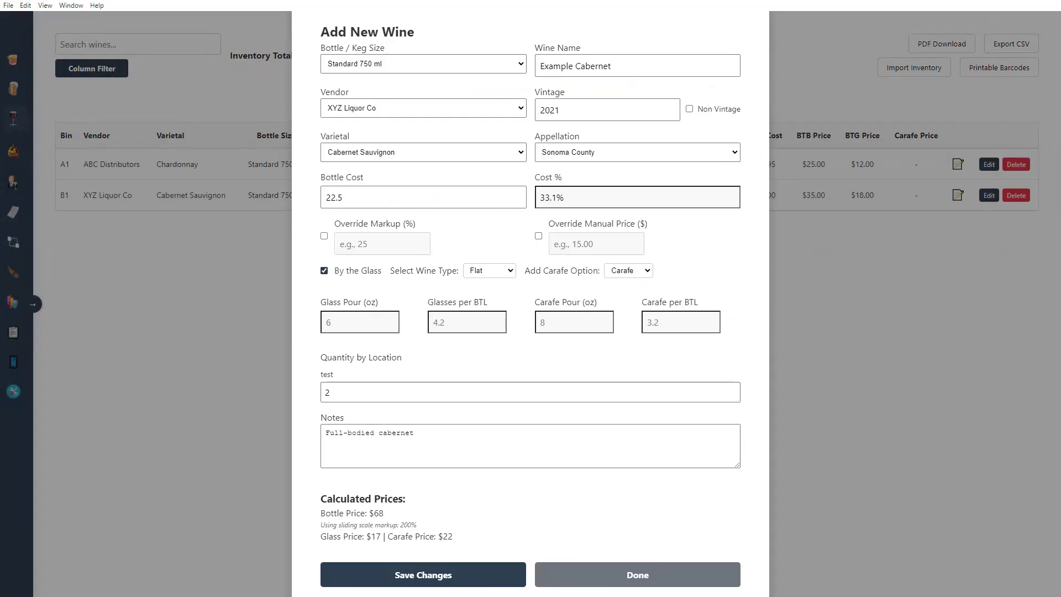
{"action": "left_click", "coordinate": [481, 575]}
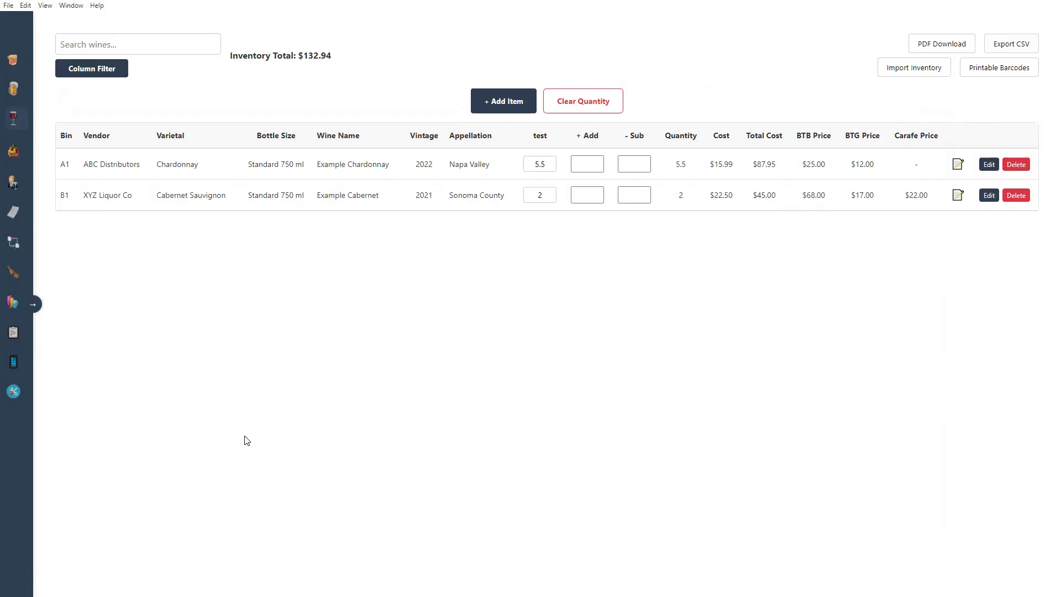
Open Example Chardonnay for editing and set its quantity at the test location to 5
{"action": "left_click", "coordinate": [990, 164]}
{"action": "left_click", "coordinate": [397, 398]}
{"action": "key", "text": "BackSpace"}
{"action": "key", "text": "BackSpace"}
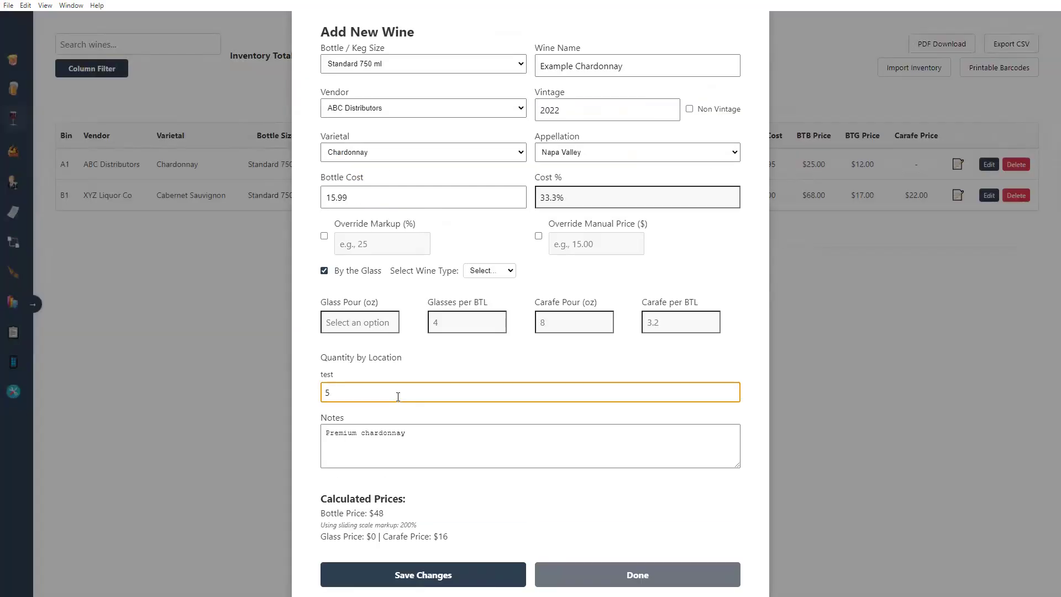
{"action": "left_click", "coordinate": [456, 341]}
Set Example Chardonnay's wine type to Flat, leave the carafe option unselected, and save the changes
{"action": "left_click", "coordinate": [490, 270]}
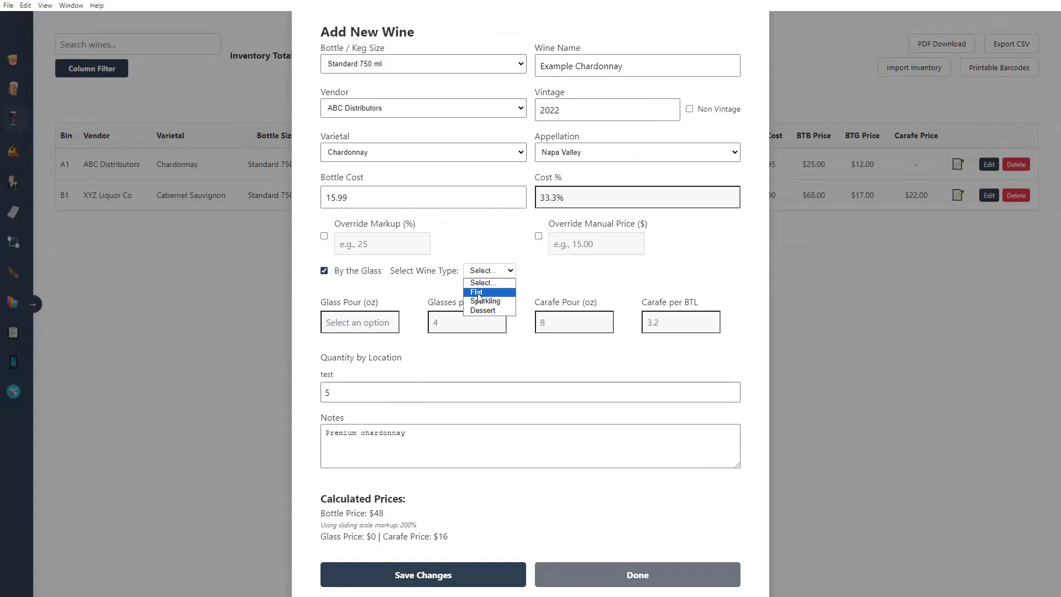
{"action": "left_click", "coordinate": [481, 291]}
{"action": "left_click", "coordinate": [629, 271]}
{"action": "left_click", "coordinate": [623, 282]}
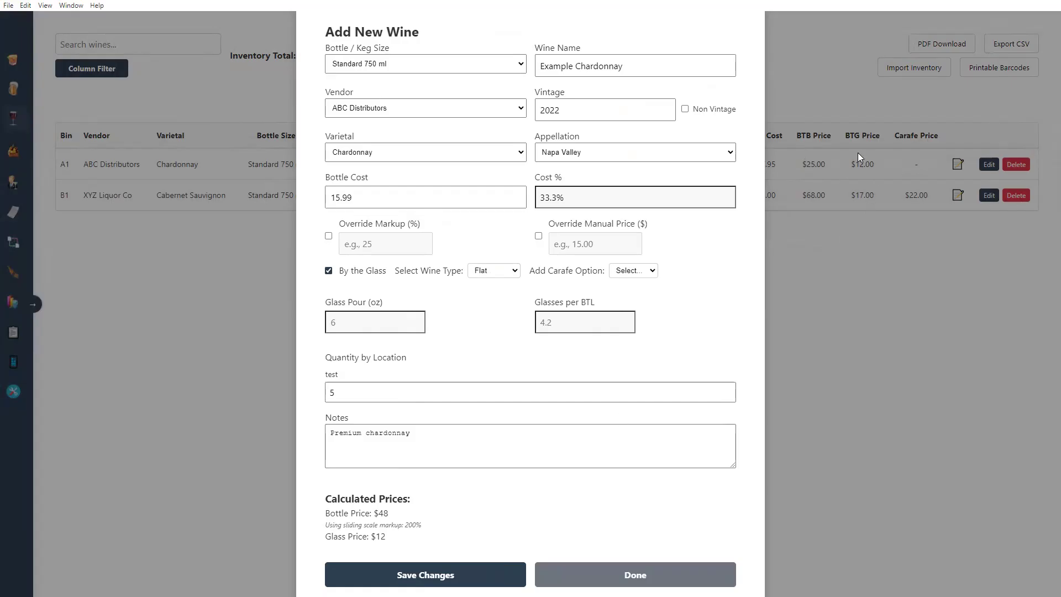
{"action": "left_click", "coordinate": [450, 574]}
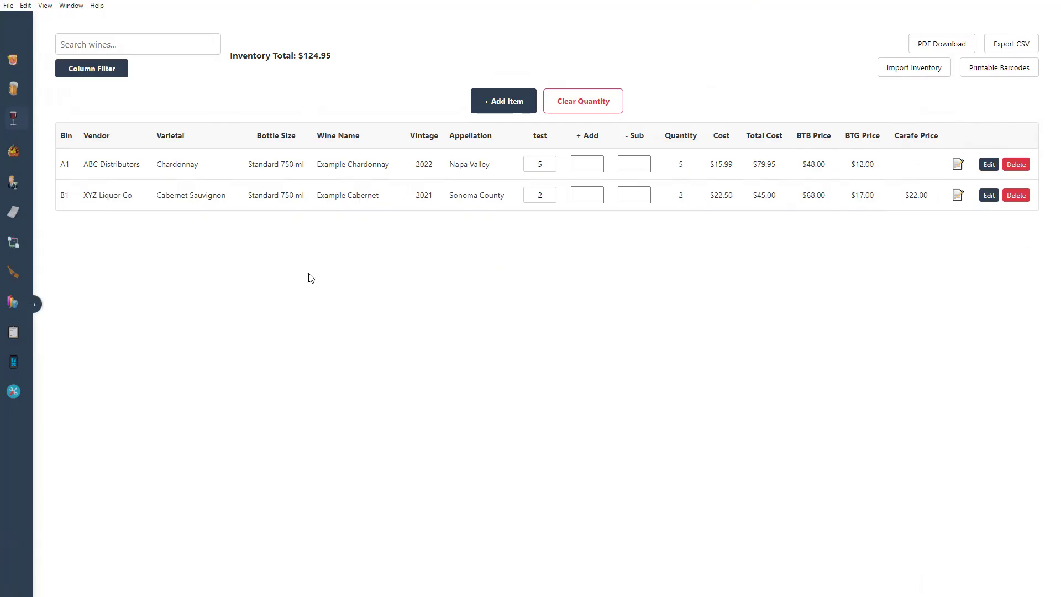
Review the storage, measurement, preset and vendor options in the general settings, and return to the wine inventory
{"action": "left_click", "coordinate": [33, 304]}
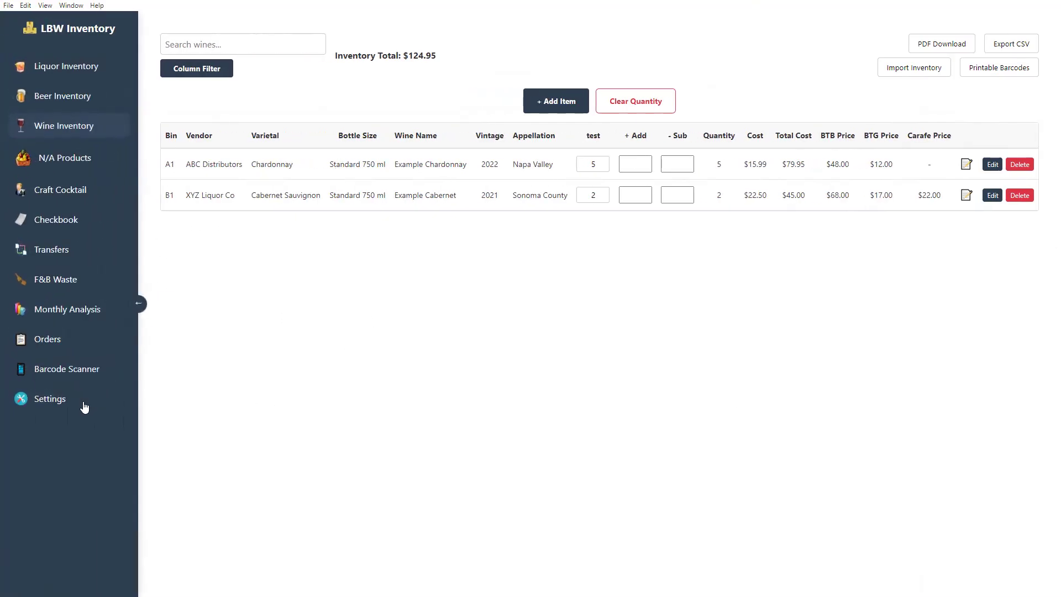
{"action": "left_click", "coordinate": [91, 401]}
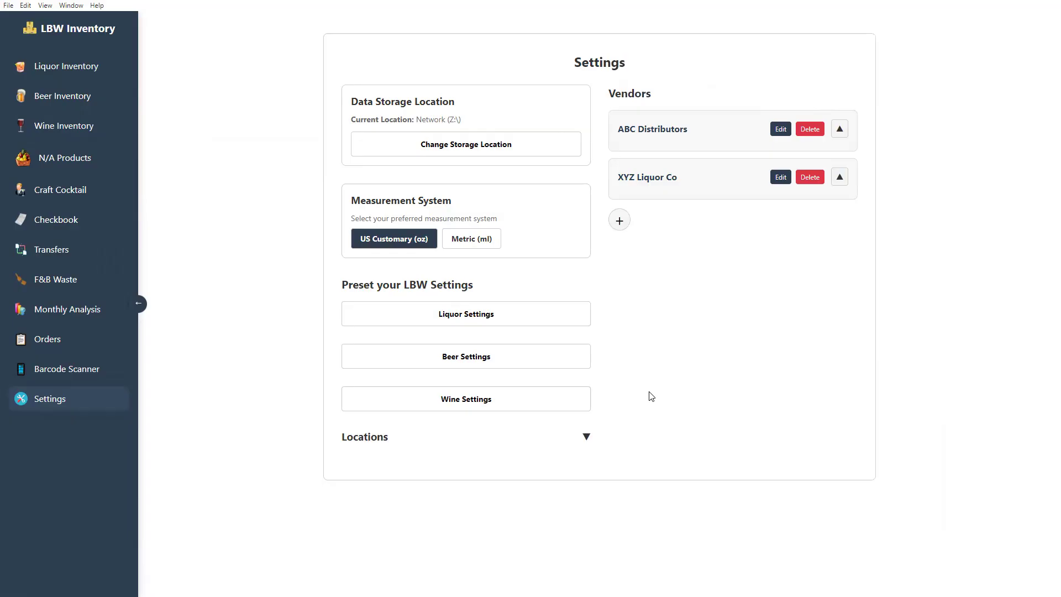
{"action": "left_click", "coordinate": [91, 123]}
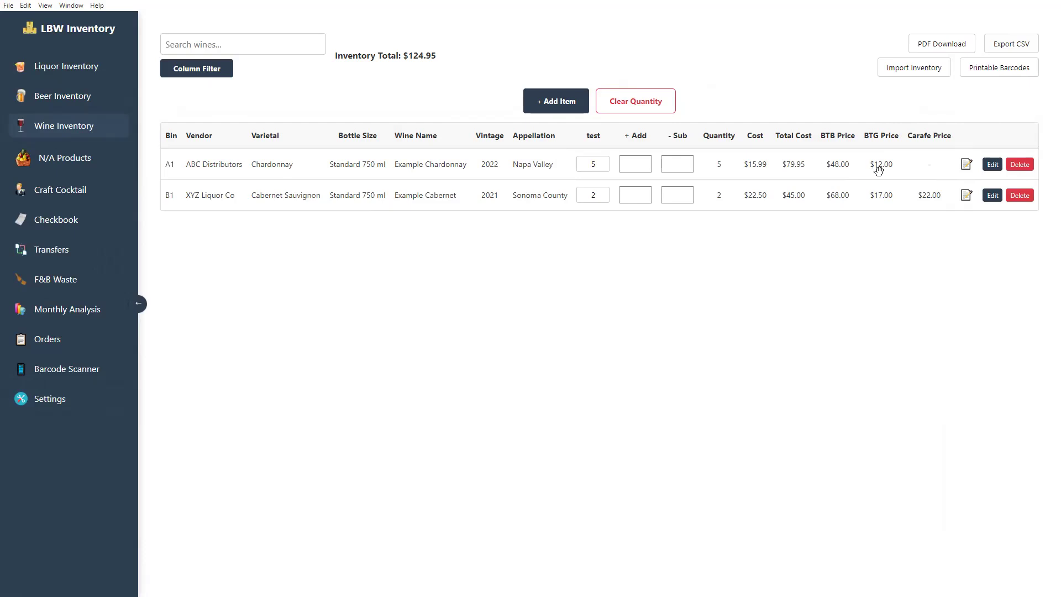
Subtract 2 from Example Chardonnay's quantity in the wine inventory, and collapse the navigation sidebar
{"action": "left_click", "coordinate": [598, 164]}
{"action": "key", "text": "ctrl+a"}
{"action": "key", "text": "Tab"}
{"action": "key", "text": "Tab"}
{"action": "type", "text": "2"}
{"action": "left_click", "coordinate": [626, 310]}
{"action": "left_click", "coordinate": [139, 304]}
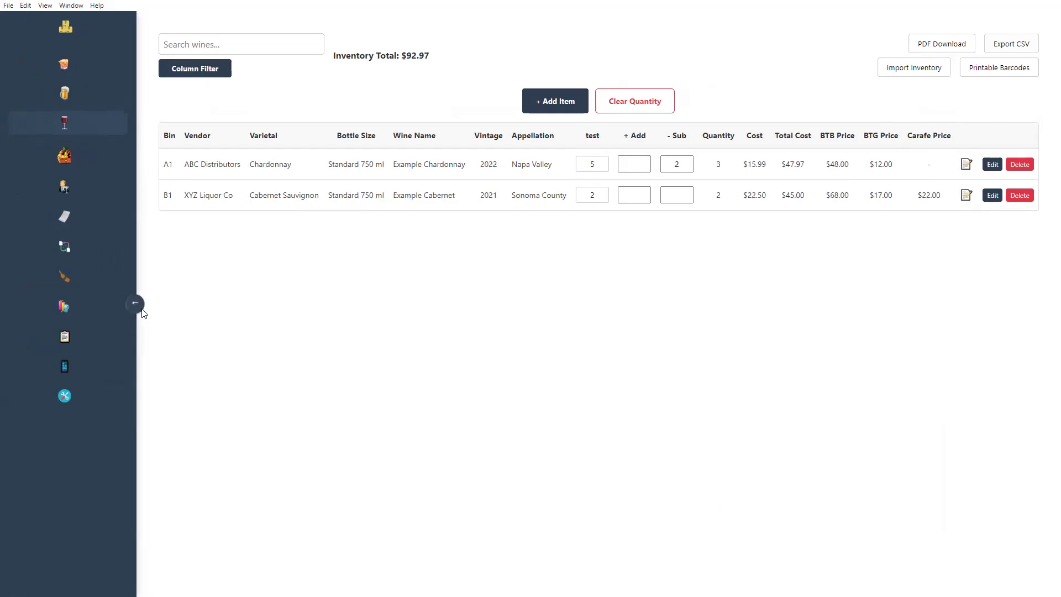